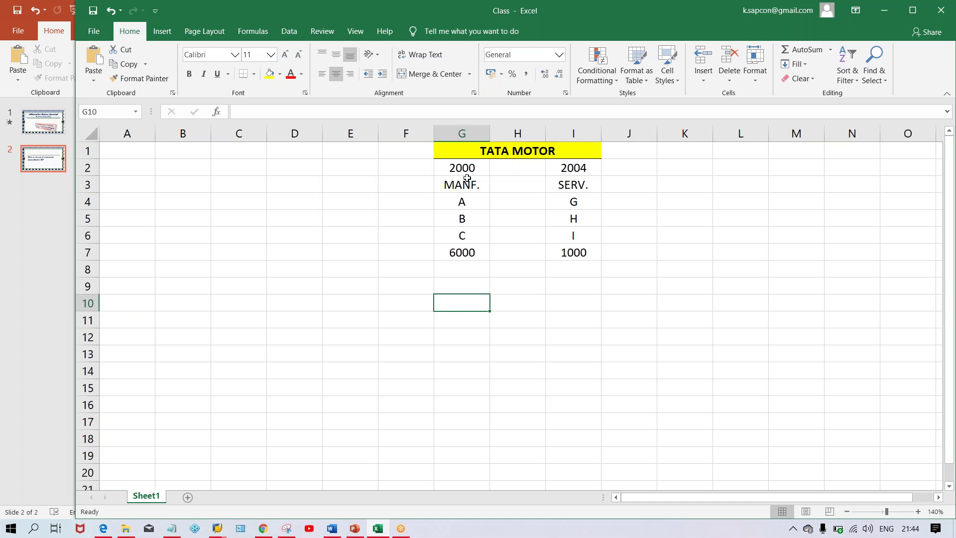
- Compare the 2000 manufacturing and 2004 service columns under the TATA MOTOR heading in the worksheet
left_click(466, 171)
left_click(580, 168)
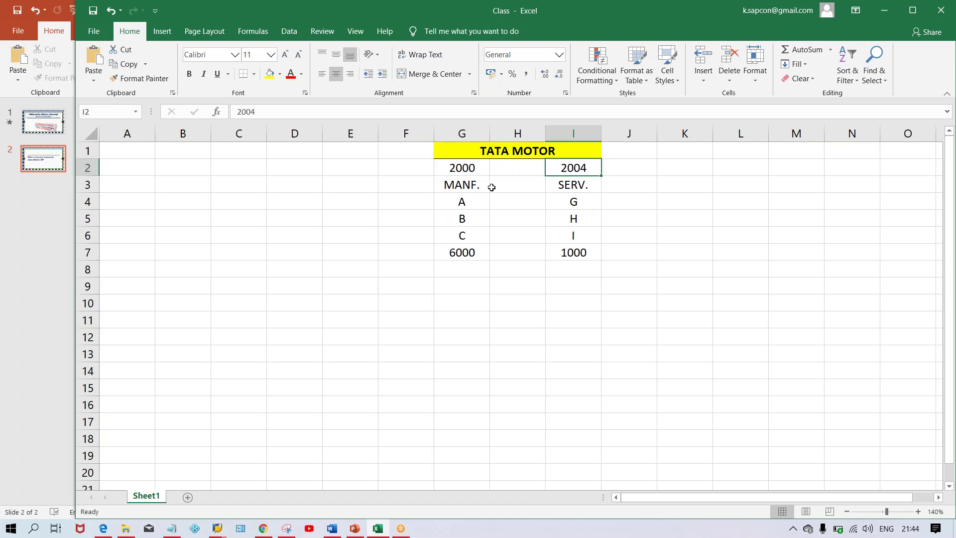
left_click(476, 173)
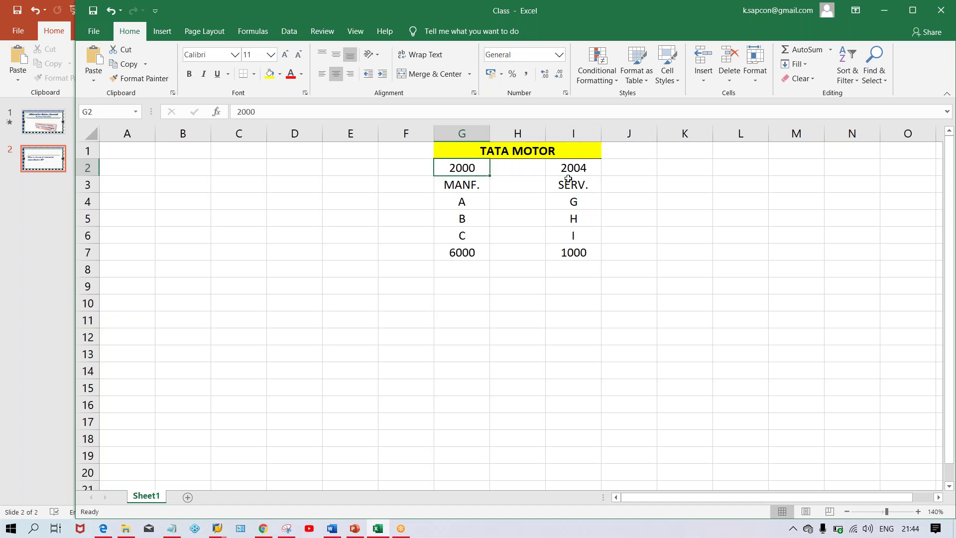
left_click(568, 179)
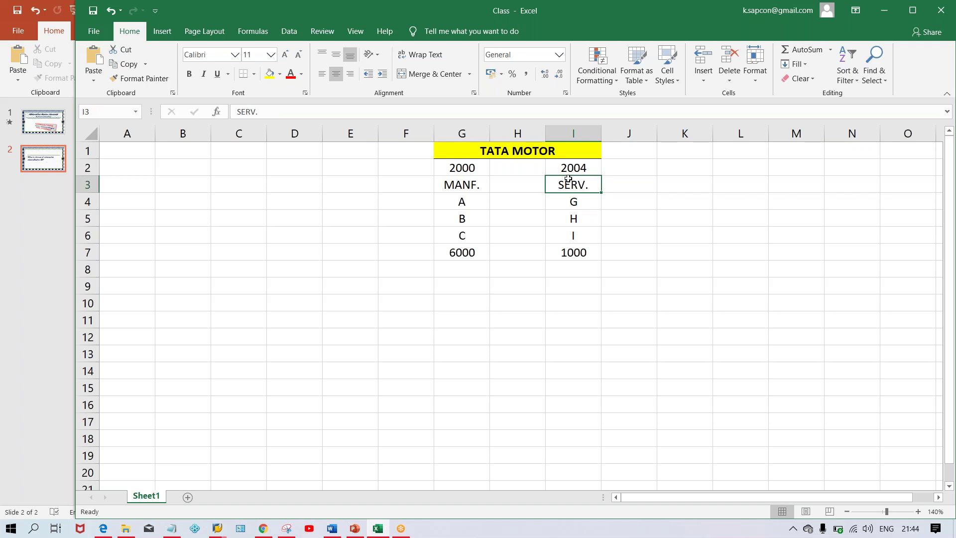
left_click(459, 169)
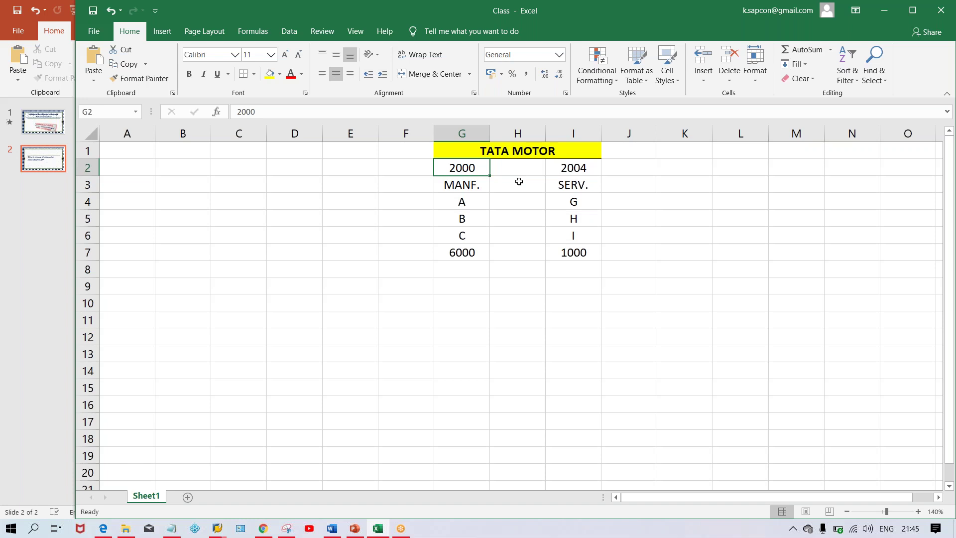
left_click(576, 171)
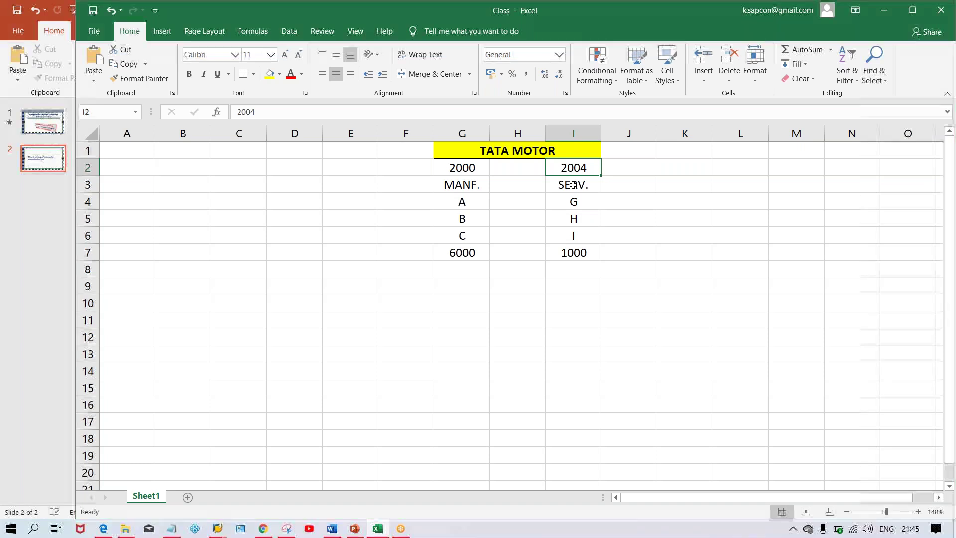
- Switch to the SAP table of added entries and review the G/L and alternative G/L account pairs for chart TM10
key("alt+Tab")
key("alt+Tab")
left_click(263, 192)
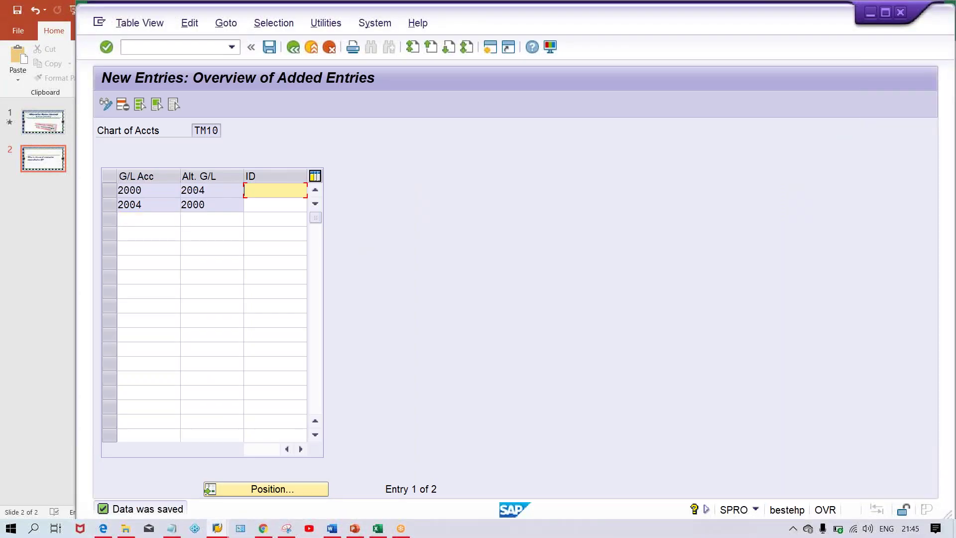
left_click(204, 191)
key("Down")
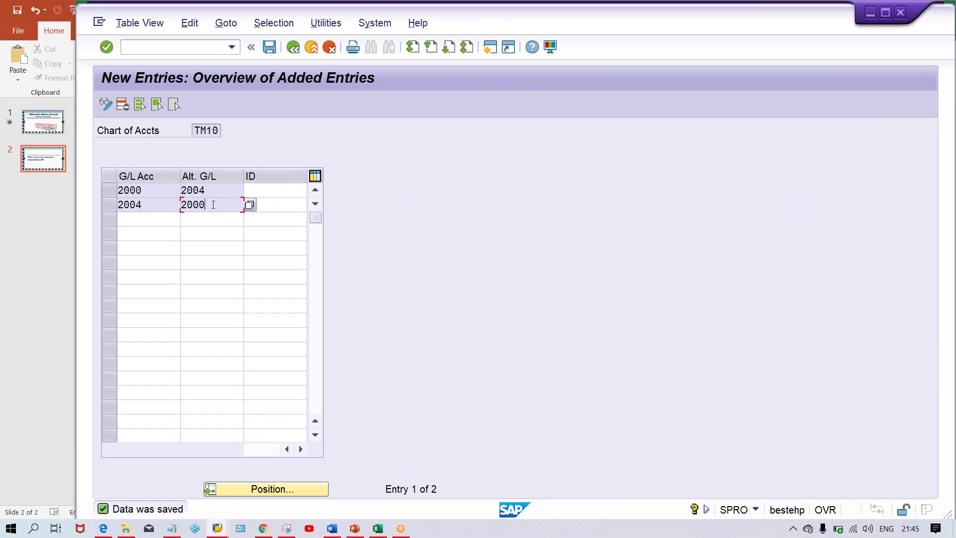
left_click(266, 195)
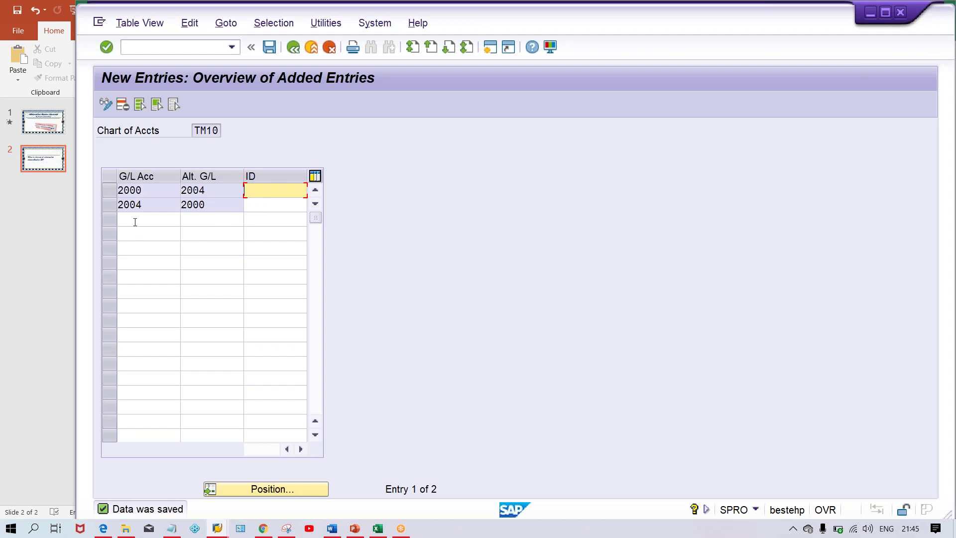
left_click(150, 200)
left_click(155, 191)
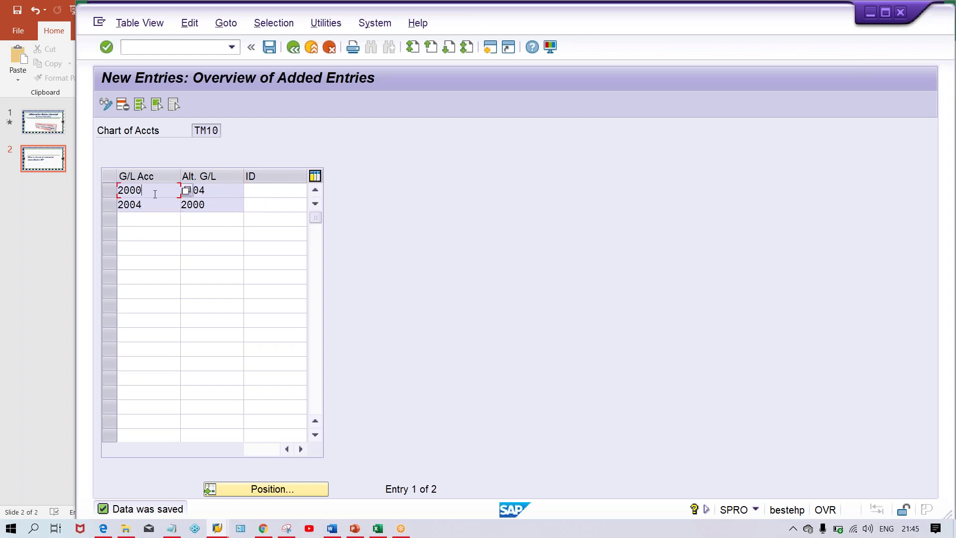
left_click(150, 202)
left_click(229, 203)
- Enter sample ten-digit G/L and alternative G/L account numbers in the third row, differing only near the end
left_click(144, 216)
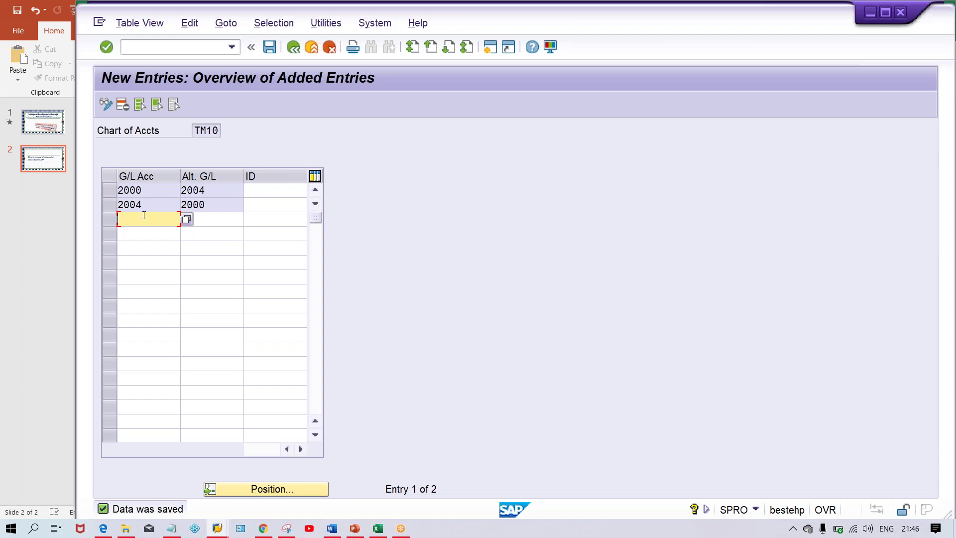
type("200145221")
type("2")
left_click(209, 219)
key("ctrl+v")
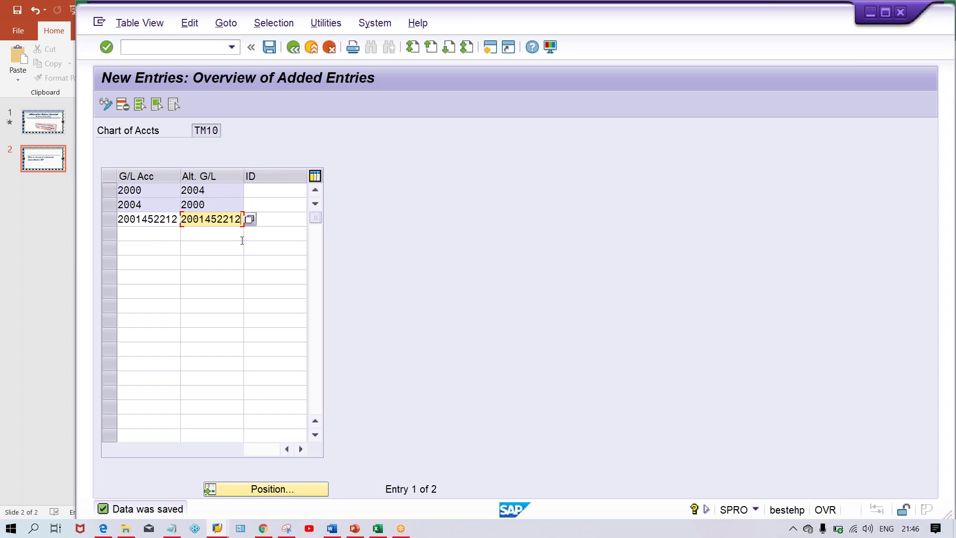
key("BackSpace")
key("BackSpace")
type("22")
left_click(153, 219)
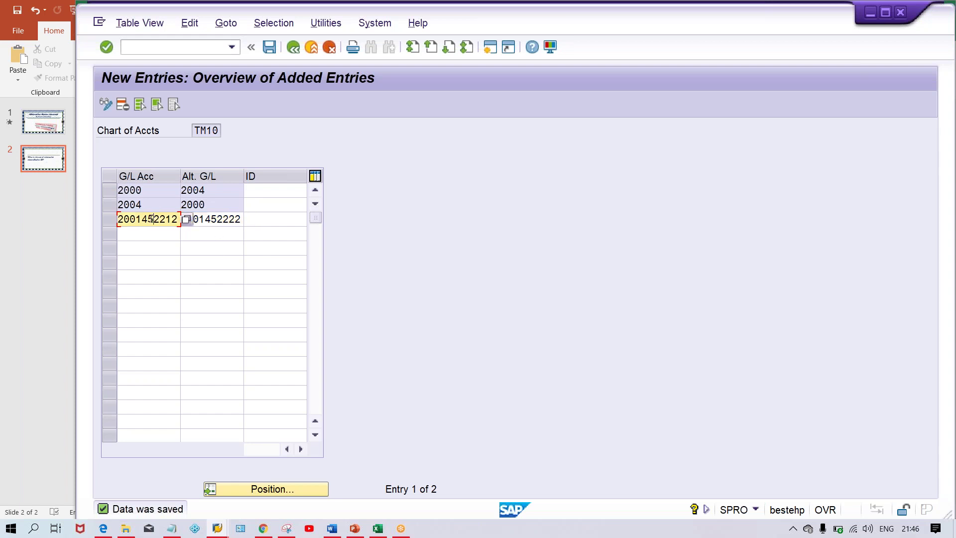
left_click(217, 221)
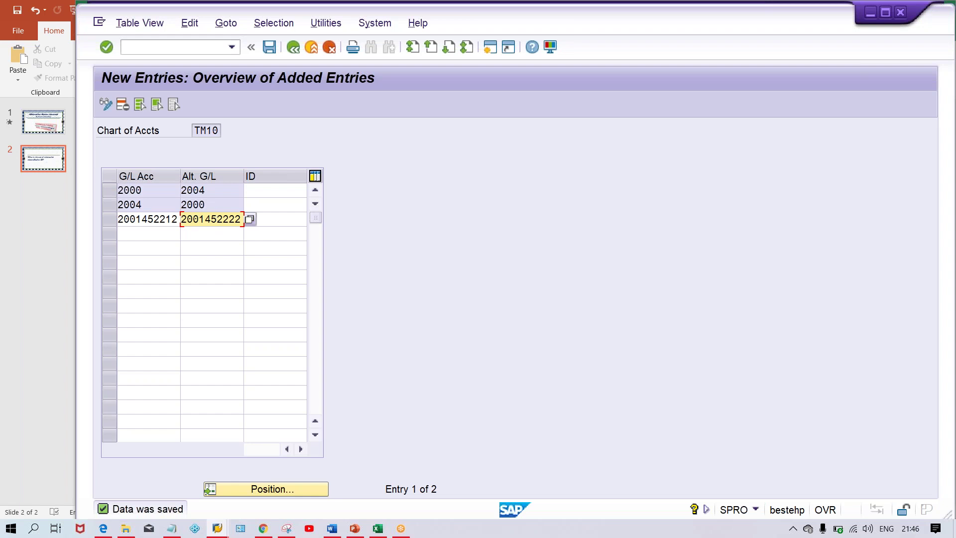
left_click(143, 217)
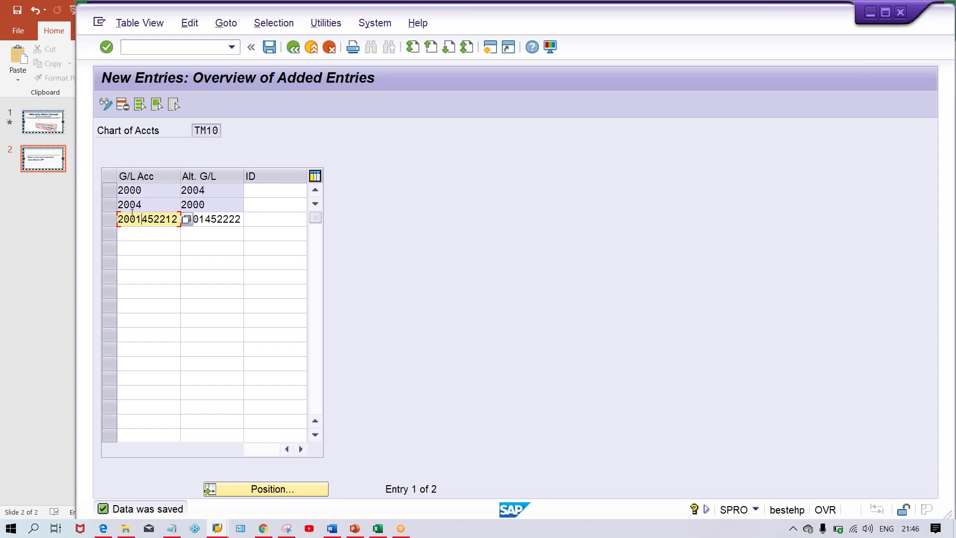
left_click(213, 219)
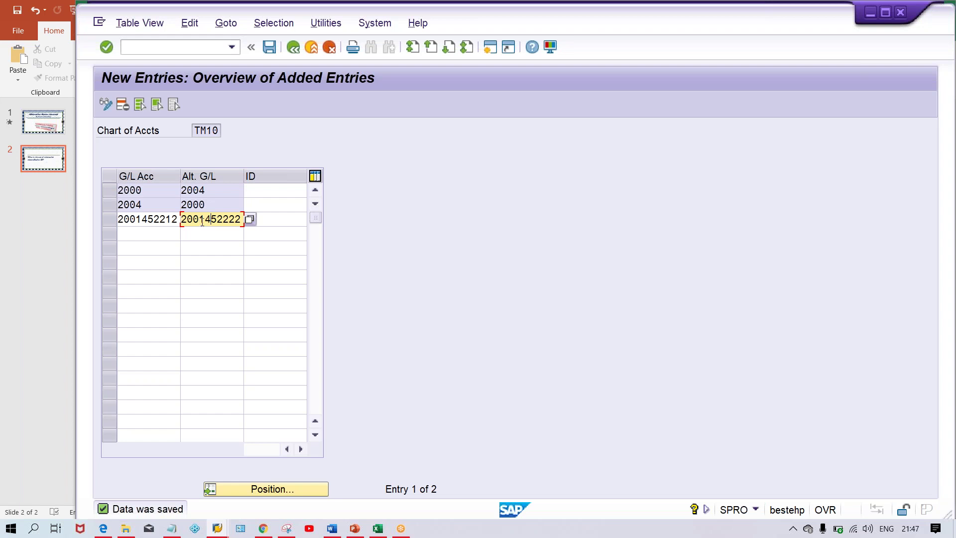
- Clear the sample alternative G/L and G/L account numbers from the third row
double_click(202, 223)
key("Delete")
left_click(164, 222)
double_click(164, 221)
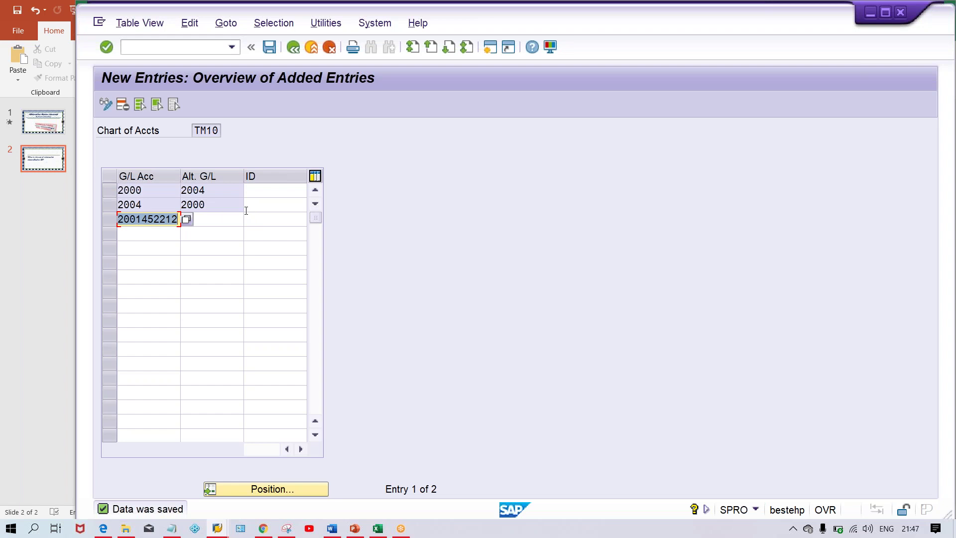
key("Delete")
- Examine the first row's G/L account, alternative G/L account and empty ID
left_click(267, 190)
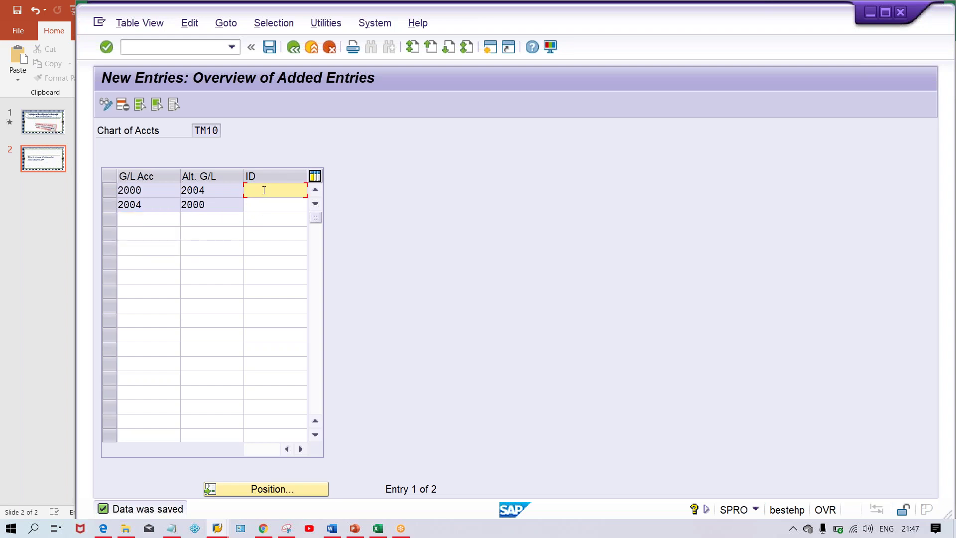
left_click_drag(174, 190, 90, 195)
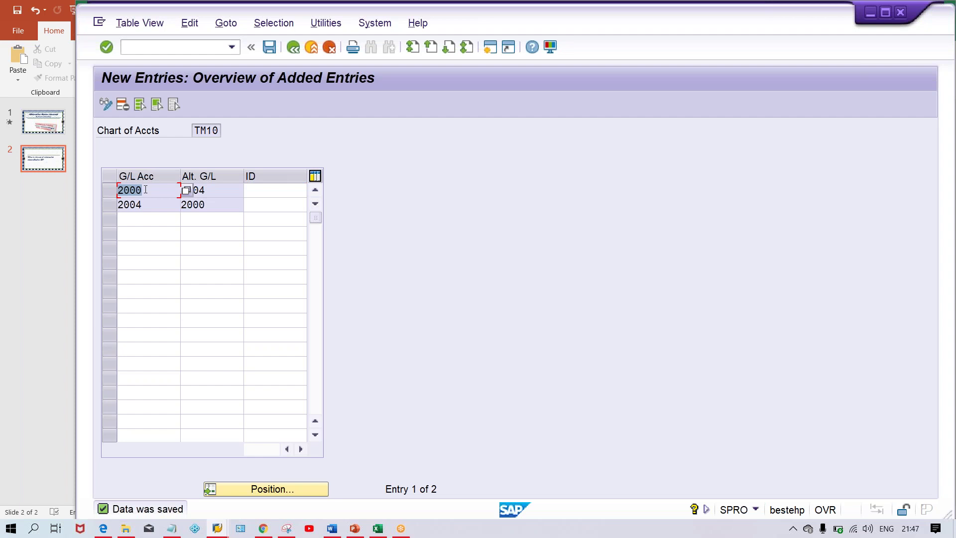
left_click(174, 189)
left_click(214, 191)
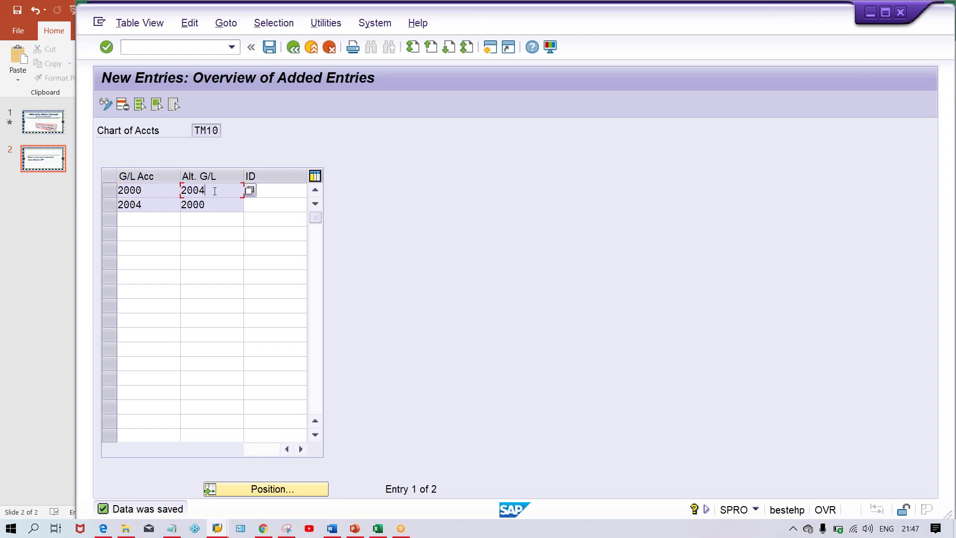
left_click(275, 192)
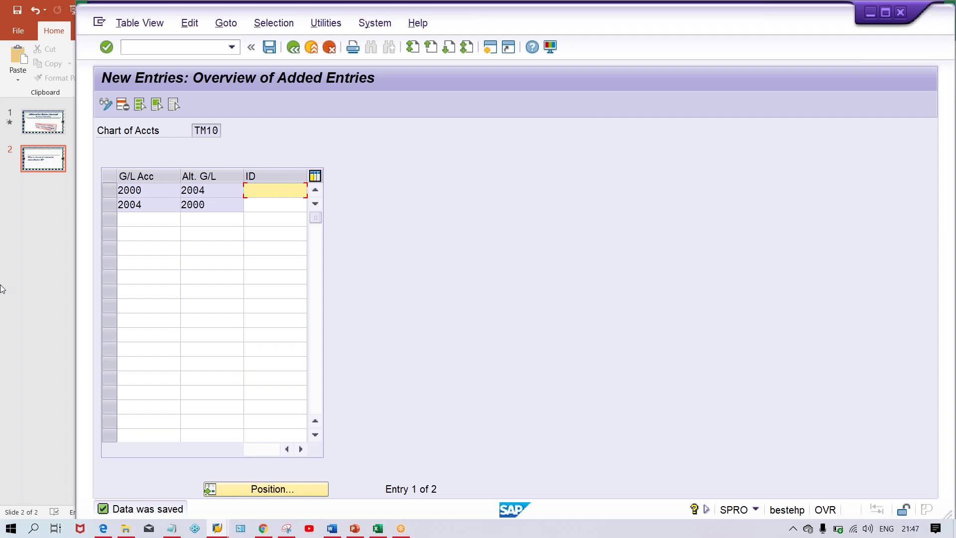
left_click(160, 190)
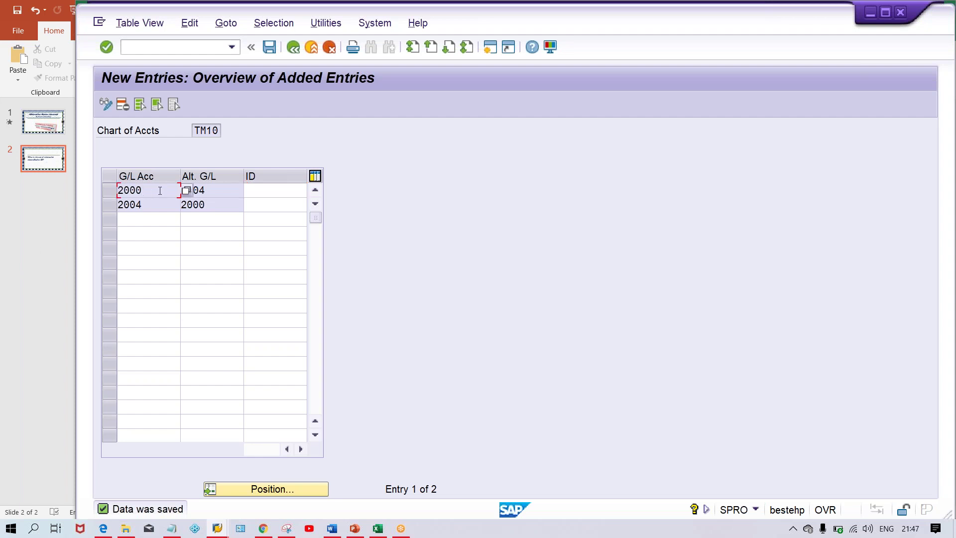
left_click(228, 191)
left_click_drag(224, 188, 152, 188)
- Set the ID of the first account pair to SR
left_click(279, 192)
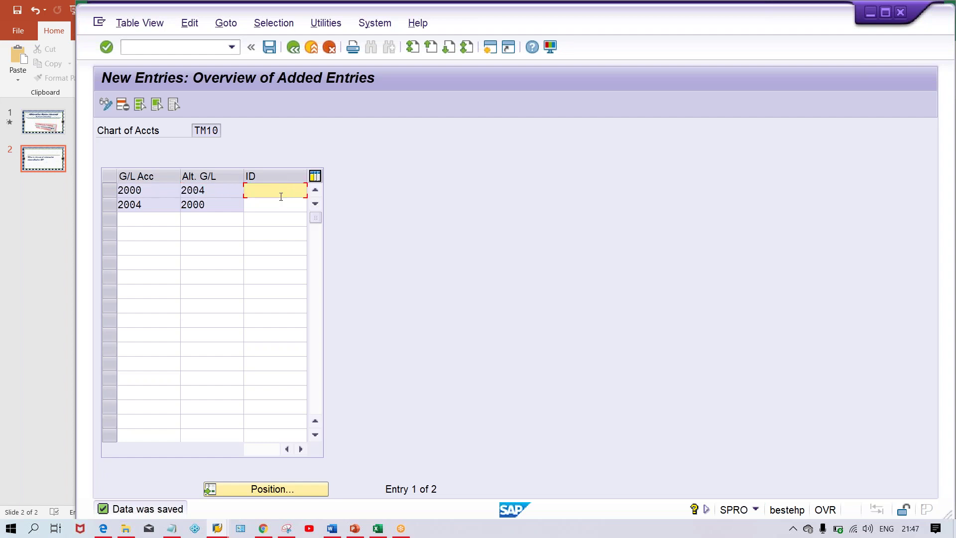
type("sr")
key("Down")
key("Return")
- Try to enter an ID beginning with m for the second account pair, then decline the detailed error description
left_click_drag(142, 205, 103, 210)
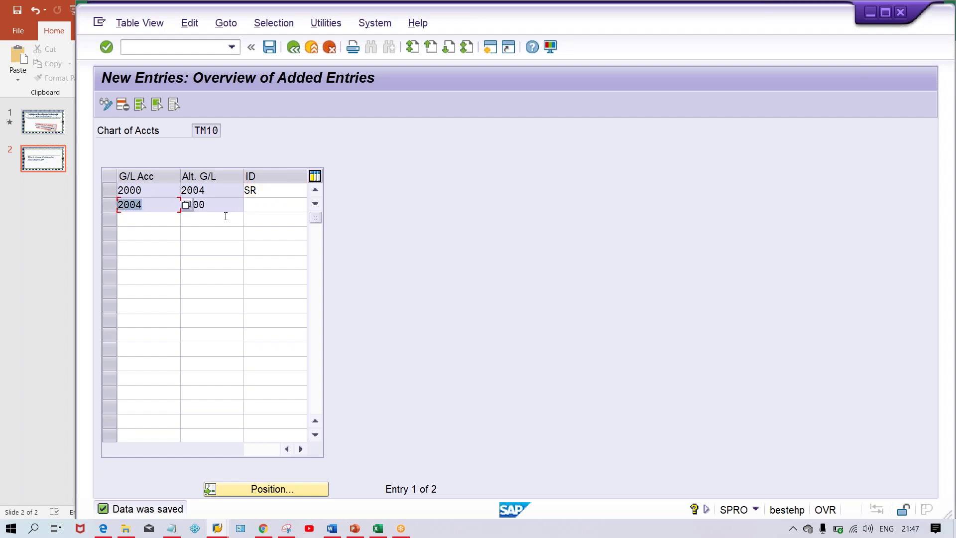
left_click(227, 205)
left_click(284, 205)
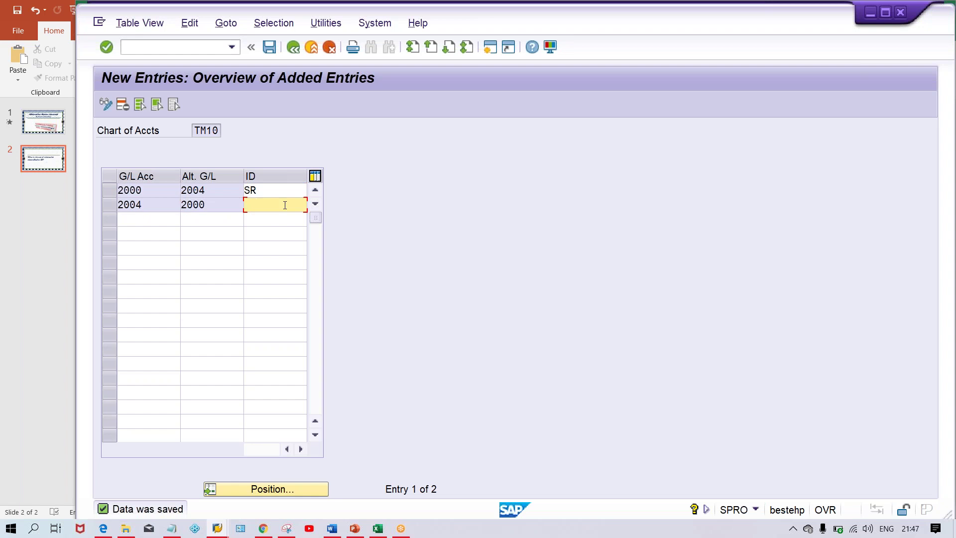
type("m")
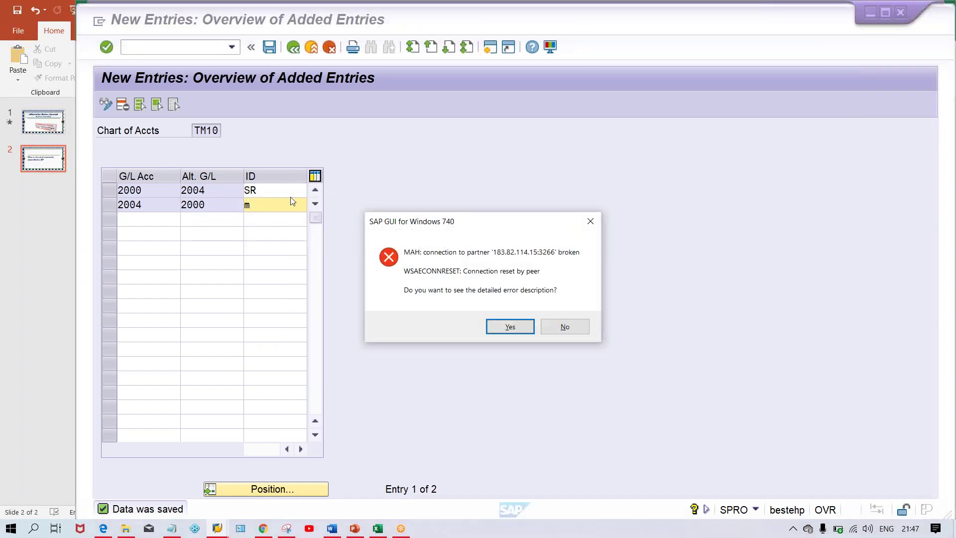
left_click(566, 328)
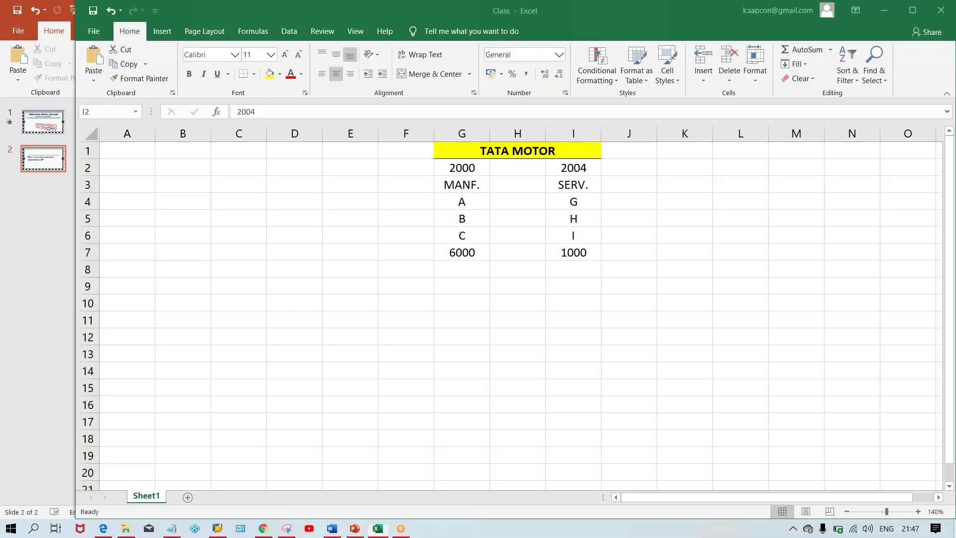
- Switch to SAP Logon and open the FICO connection
left_click(241, 528)
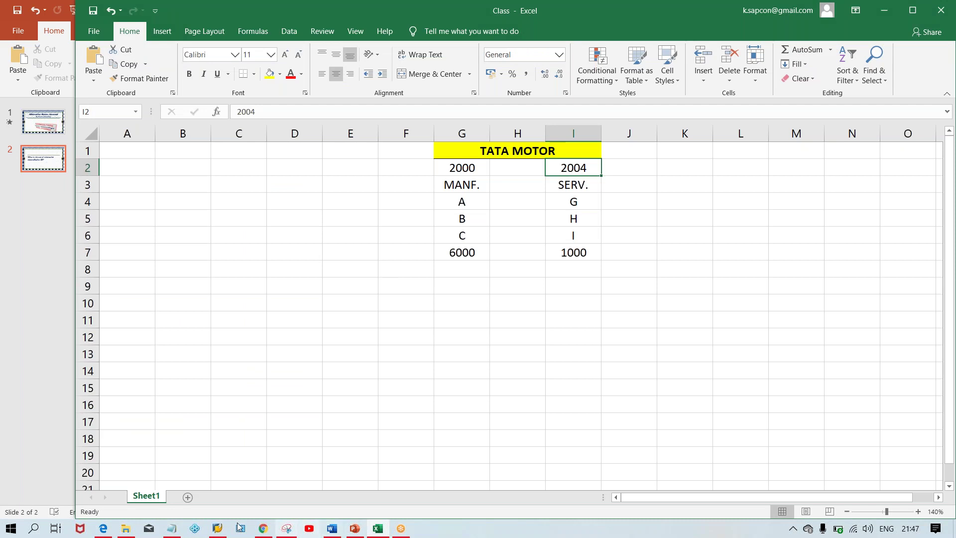
left_click(240, 528)
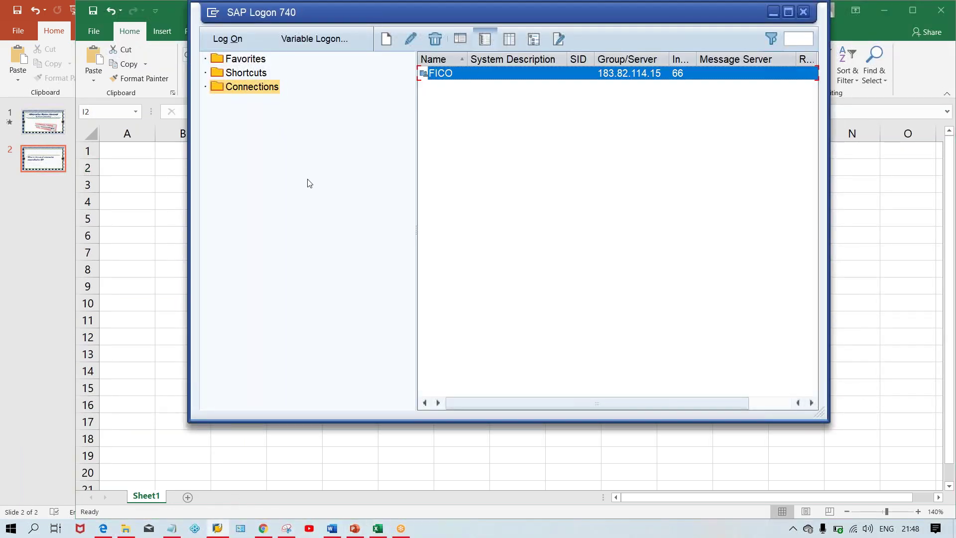
key("Return")
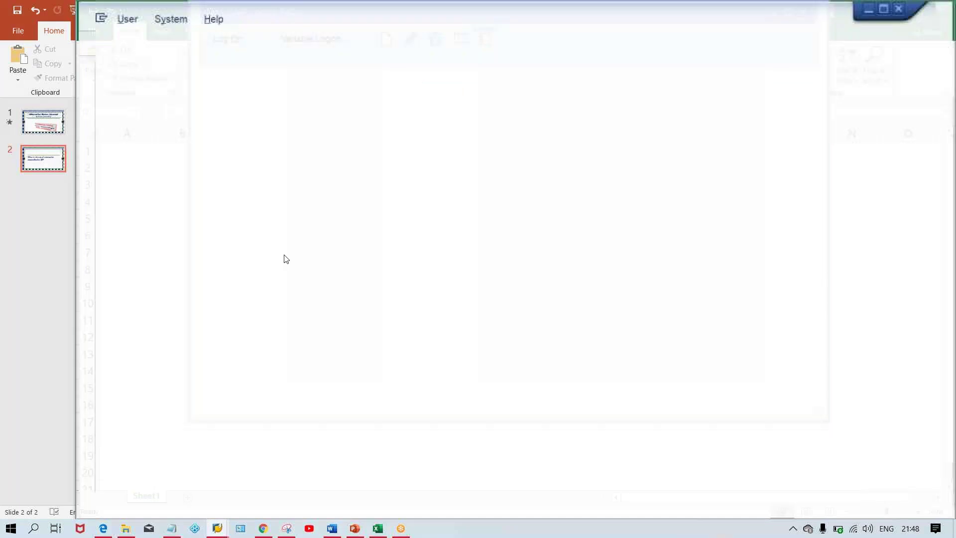
- Try to log on to the FICO system with the user name and password, and dismiss the system message
left_click(242, 156)
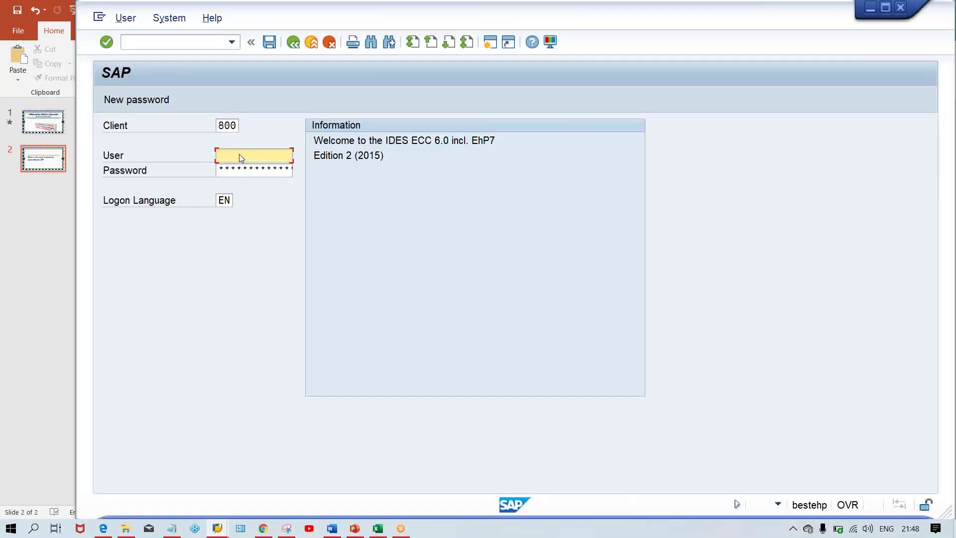
left_click(244, 171)
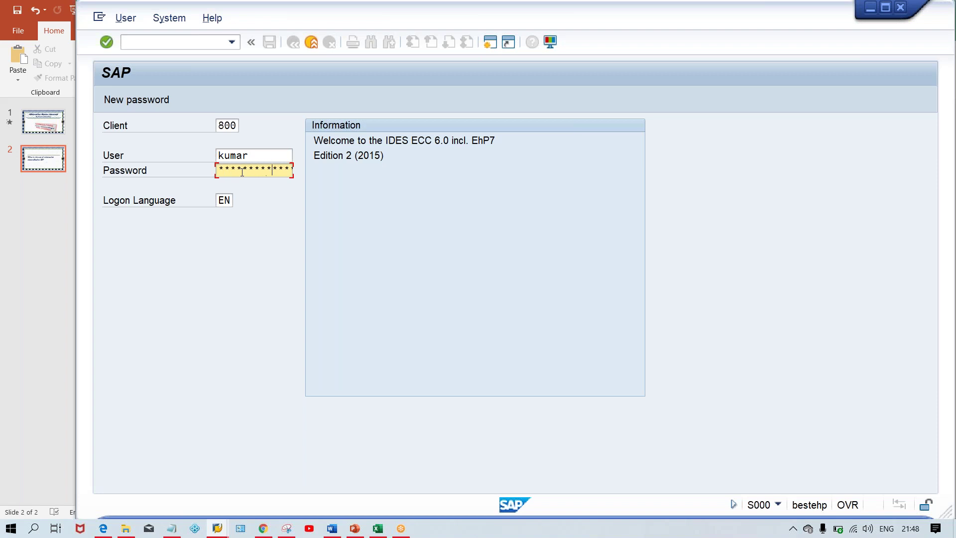
key("Return")
left_click(177, 403)
key("Return")
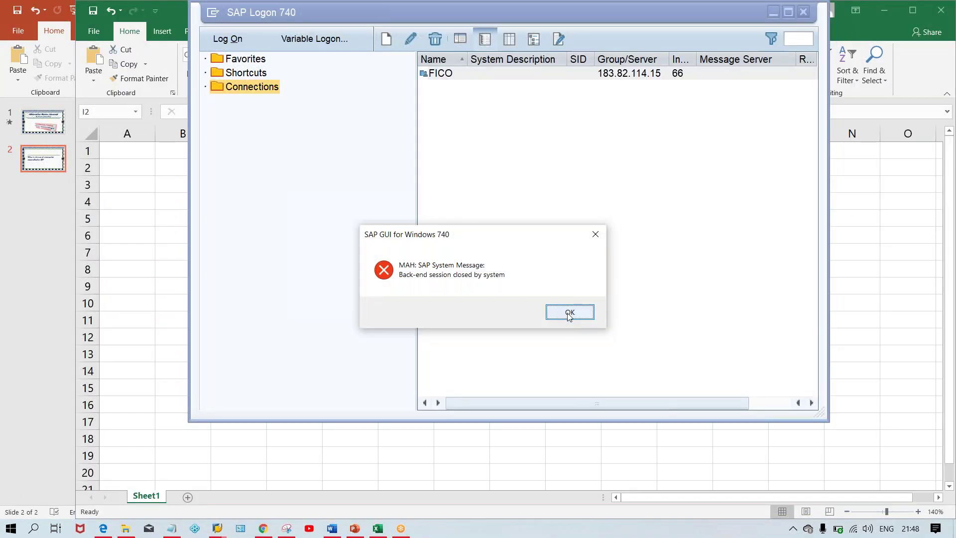
left_click(569, 312)
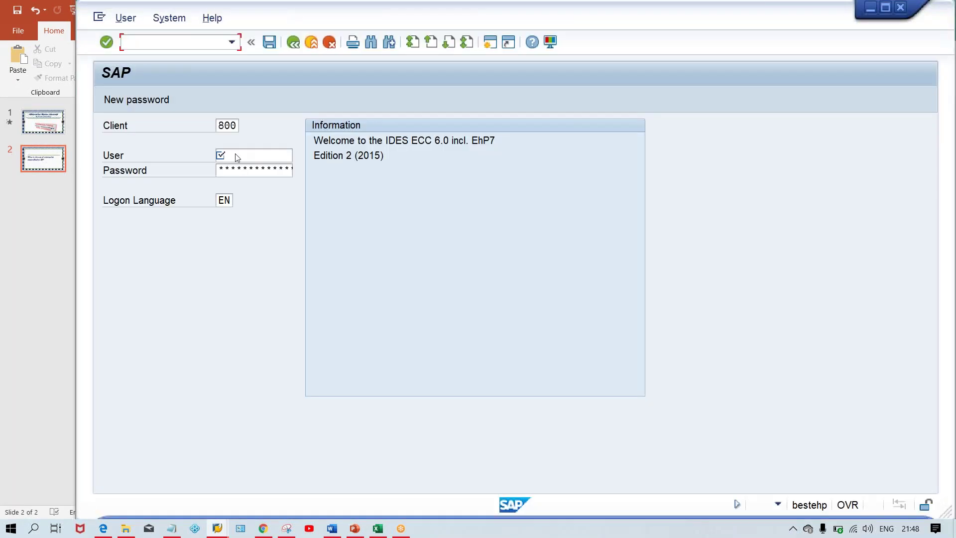
- Log on to client 800 with the user name and the password
left_click(235, 153)
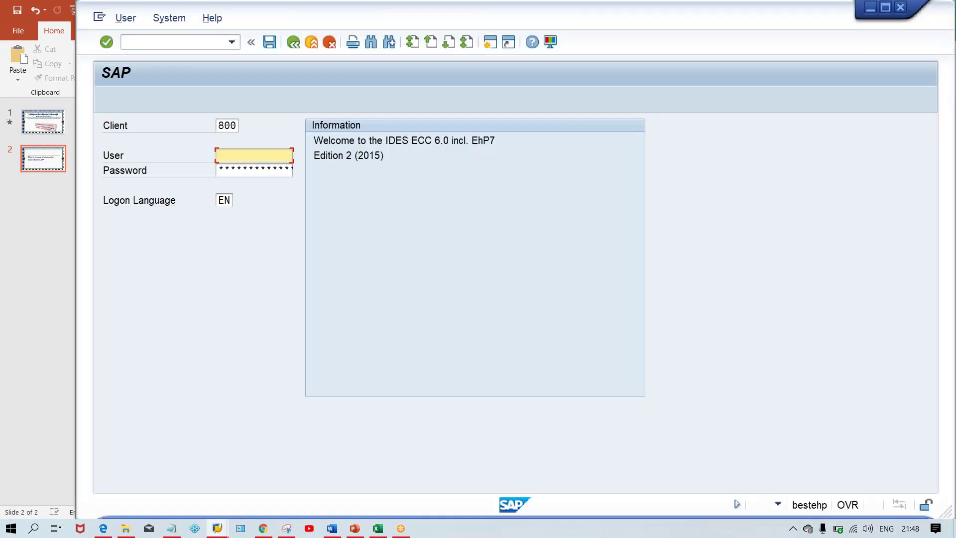
left_click(251, 153)
left_click(240, 168)
key("Tab")
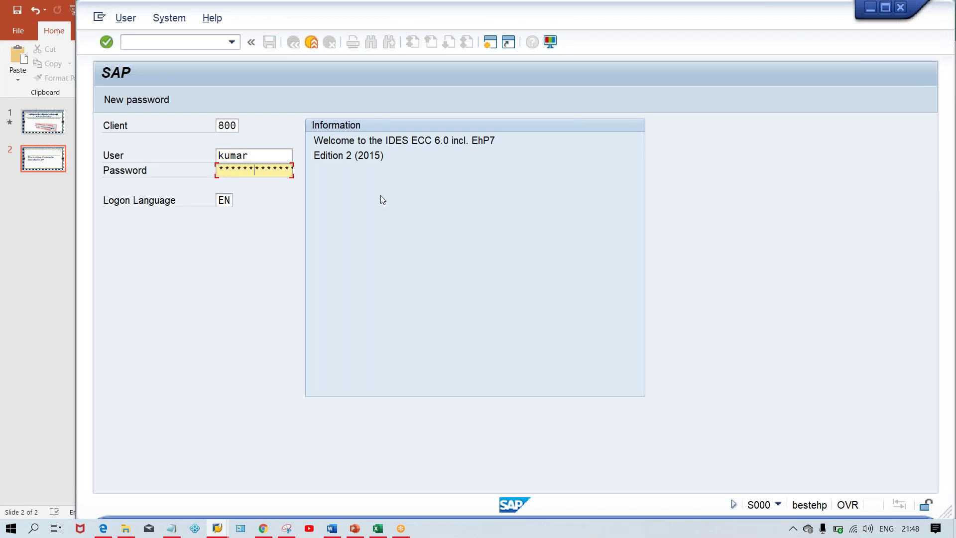
key("Return")
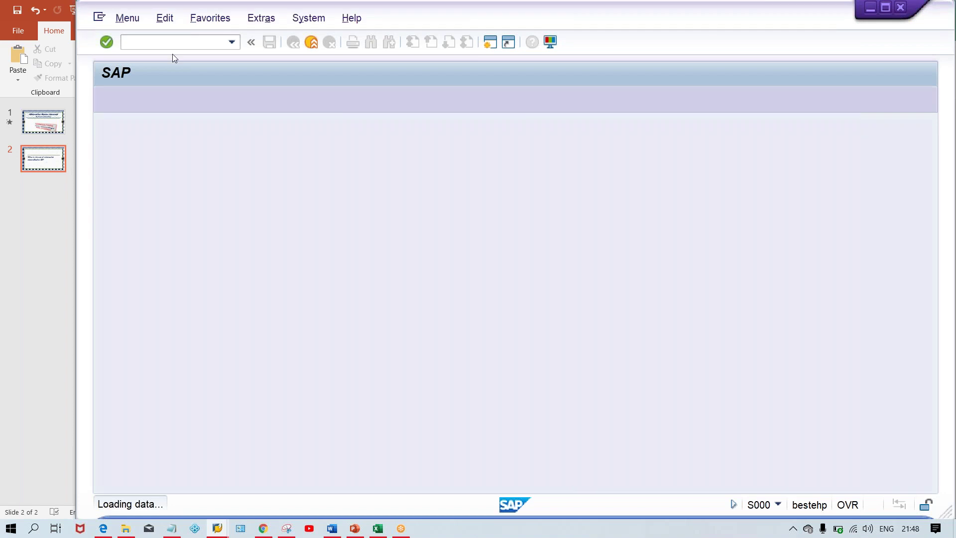
- Start the SPRO customizing transaction and display the SAP Reference IMG
type("SPRO")
key("Return")
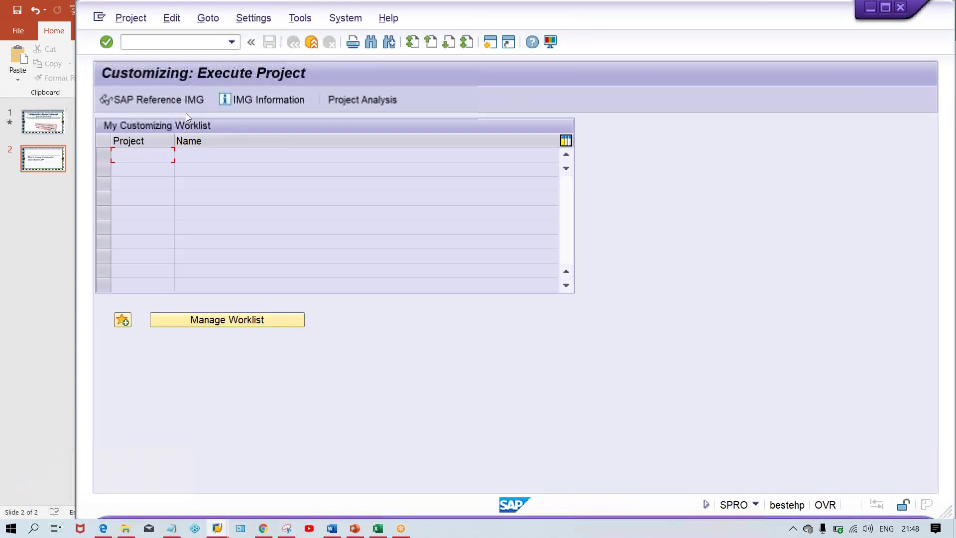
left_click(140, 98)
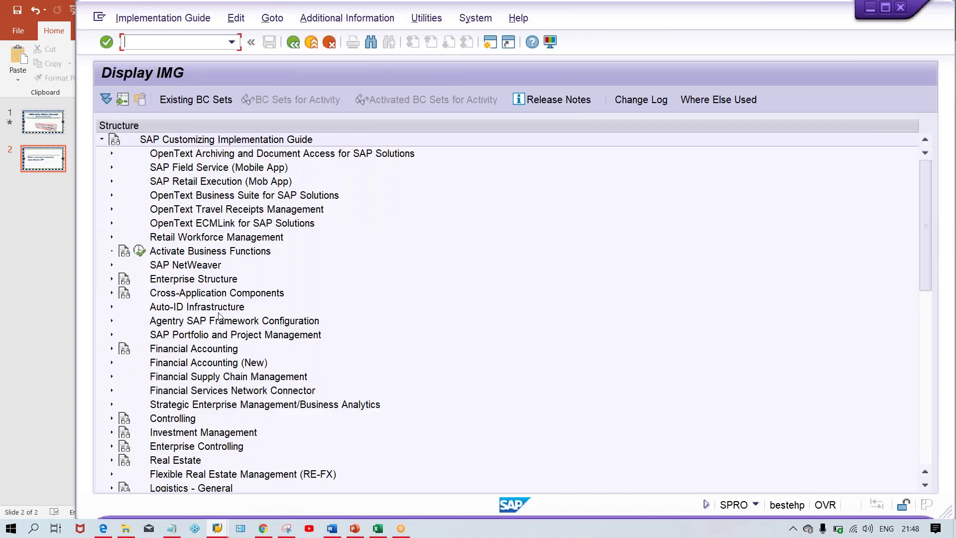
- Expand Financial Accounting (New), Accounts Receivable and Accounts Payable, down to Business Transactions in the implementation guide
left_click(229, 368)
double_click(229, 363)
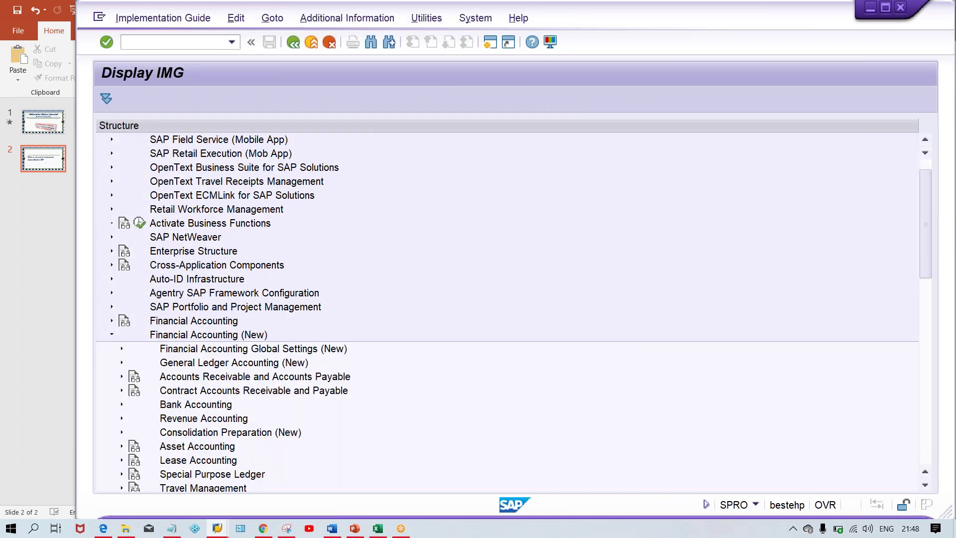
left_click(270, 380)
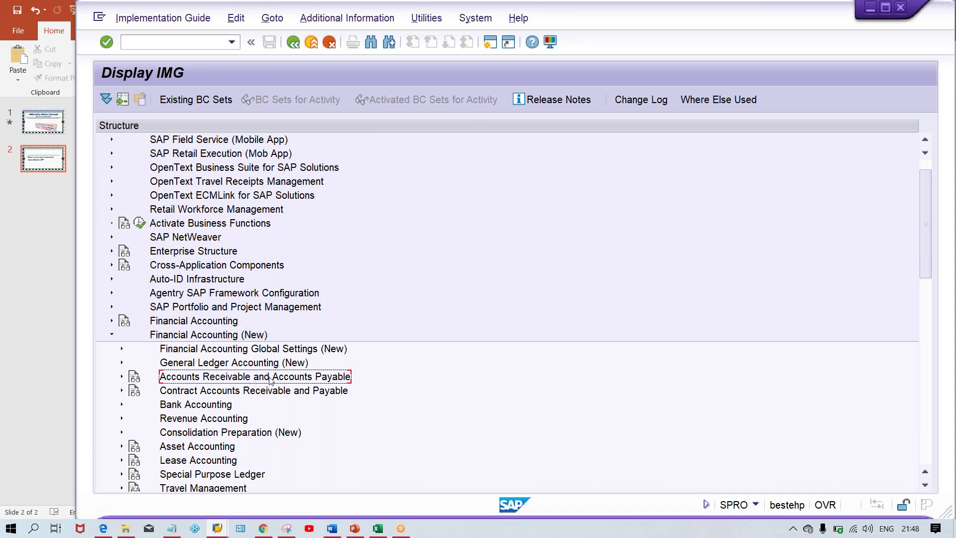
double_click(270, 380)
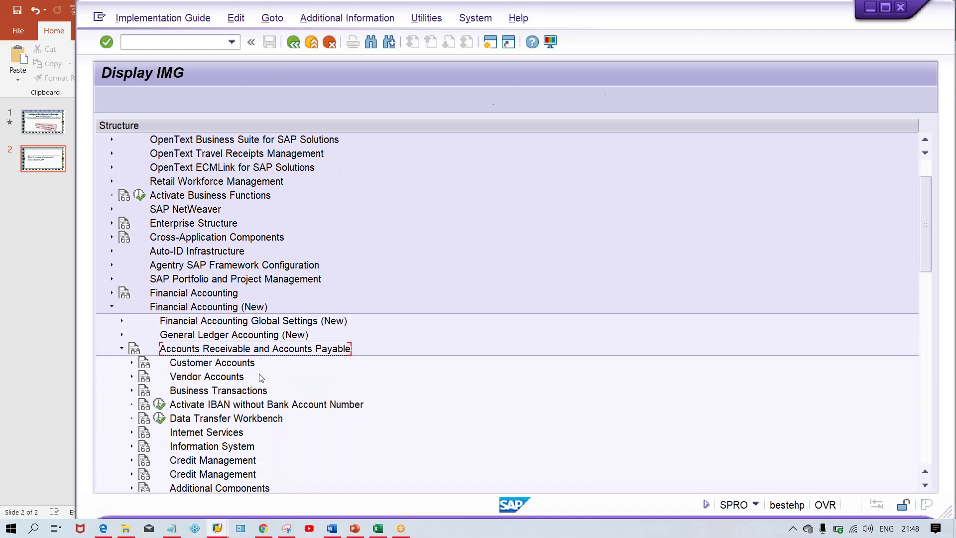
left_click(201, 325)
double_click(202, 325)
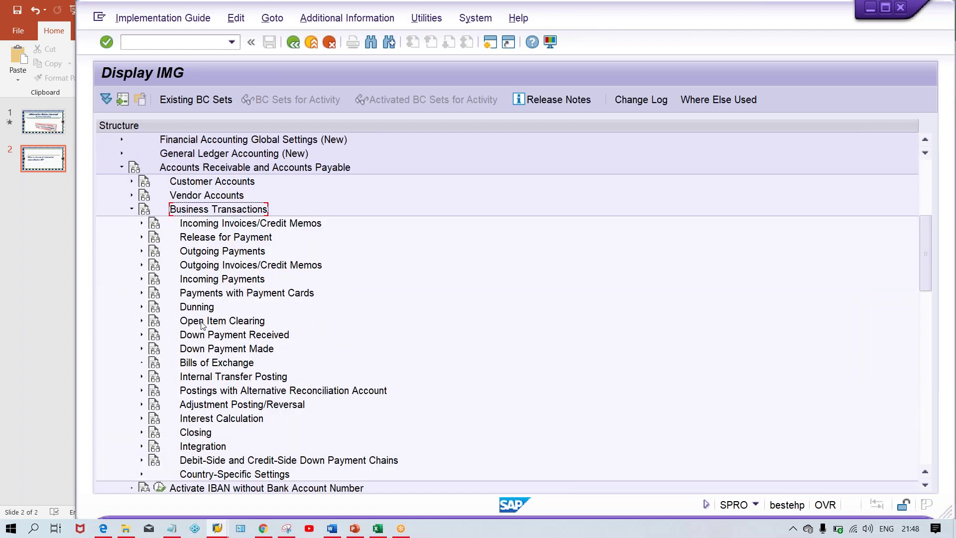
- Open Define Alternative Reconciliation Accounts under Postings with Alternative Reconciliation Account for chart of accounts TM10
left_click(302, 393)
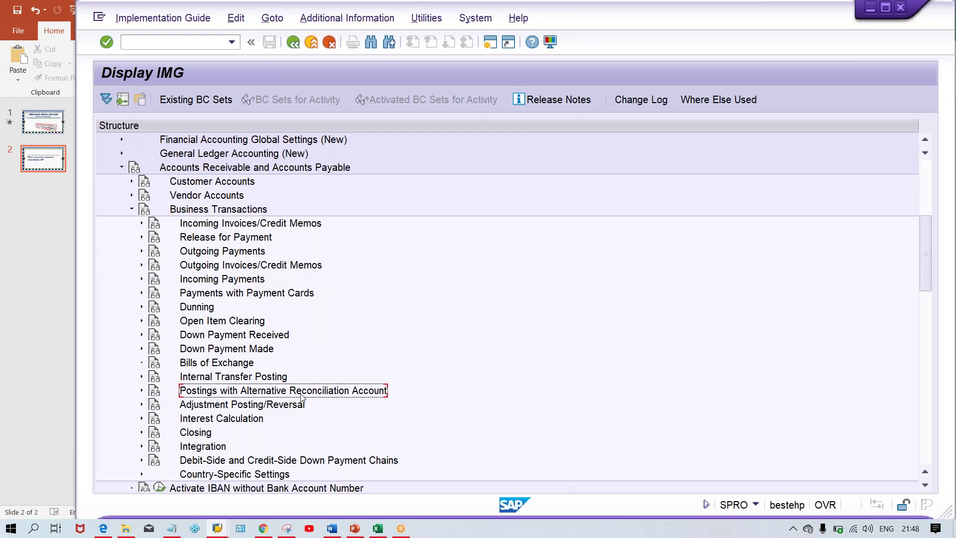
double_click(301, 393)
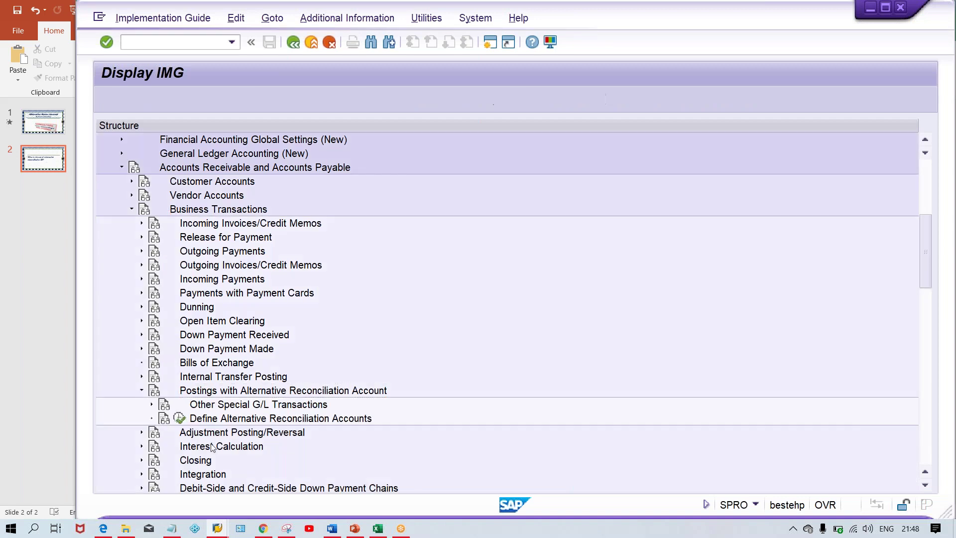
left_click(179, 417)
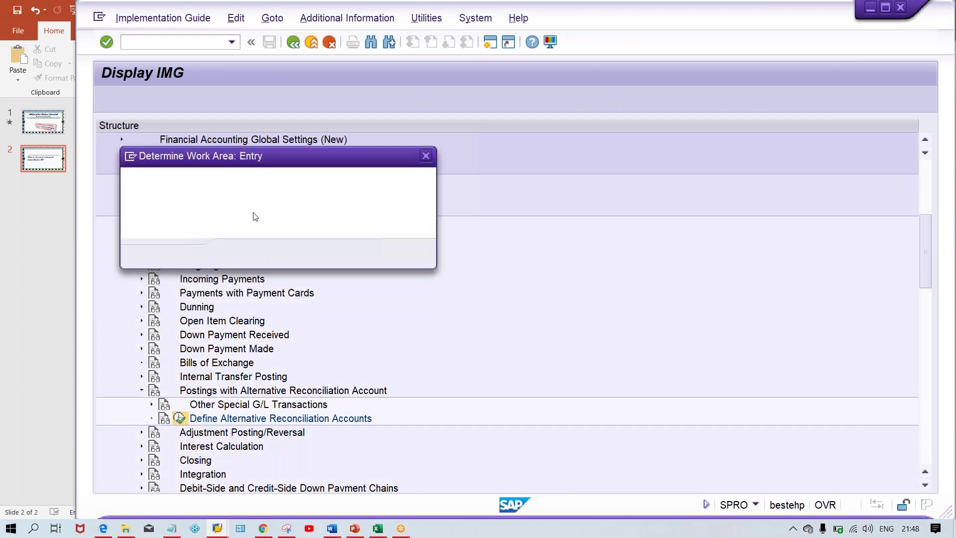
type("TH10")
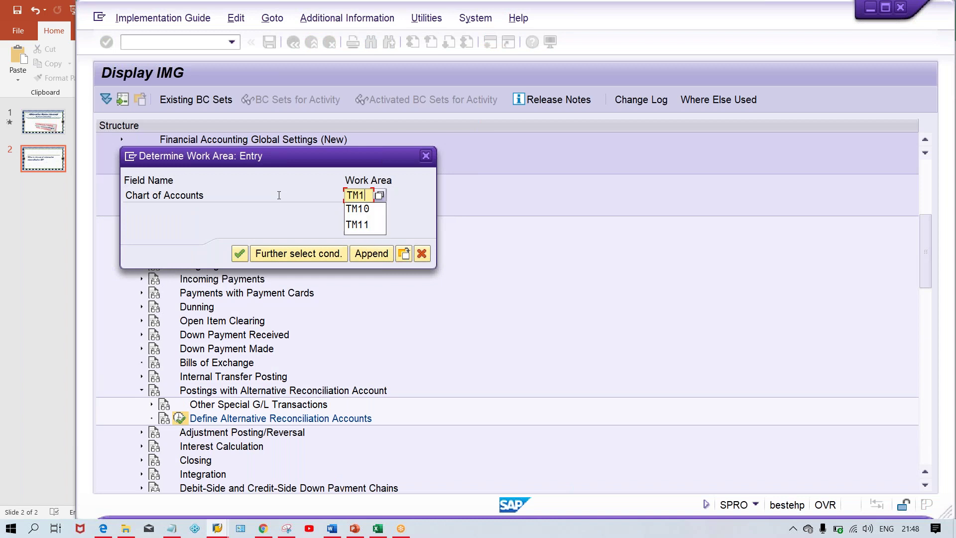
key("Return")
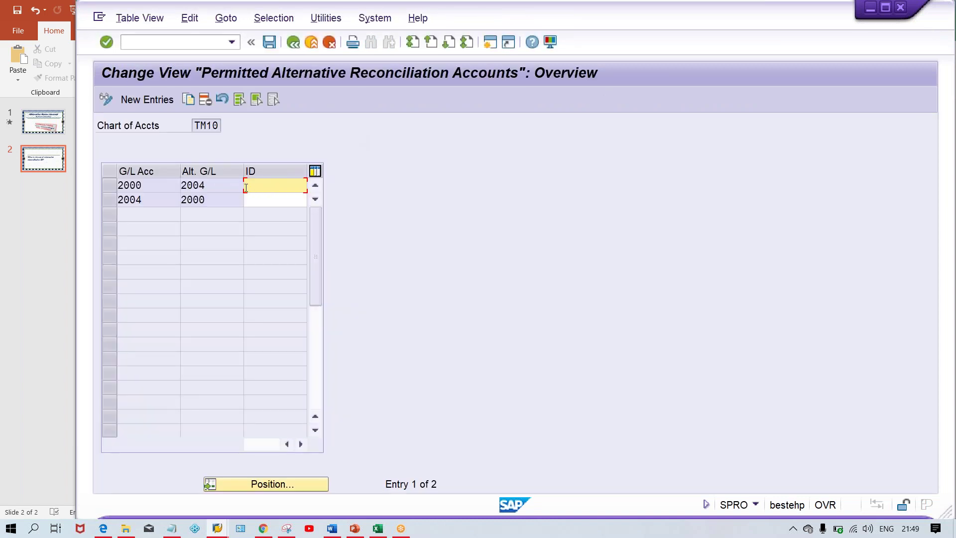
- Set the ID of the pair G/L account 2000 with alternative account 2004 to SR
left_click_drag(232, 188, 179, 186)
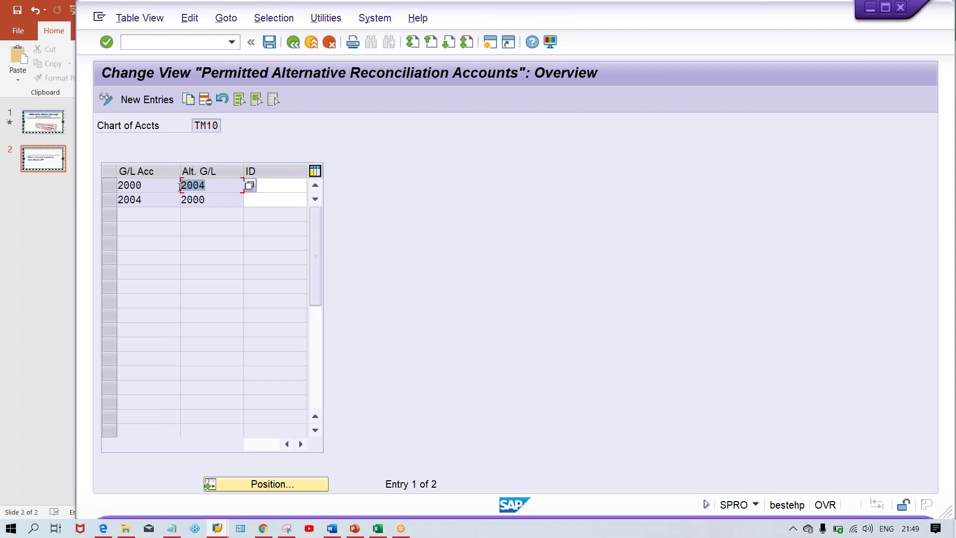
left_click(274, 185)
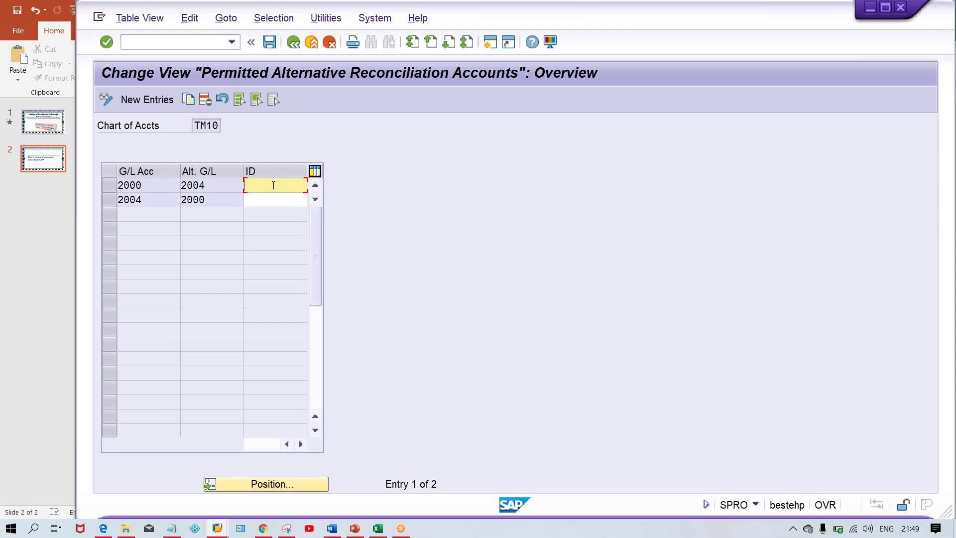
type("SR")
key("Down")
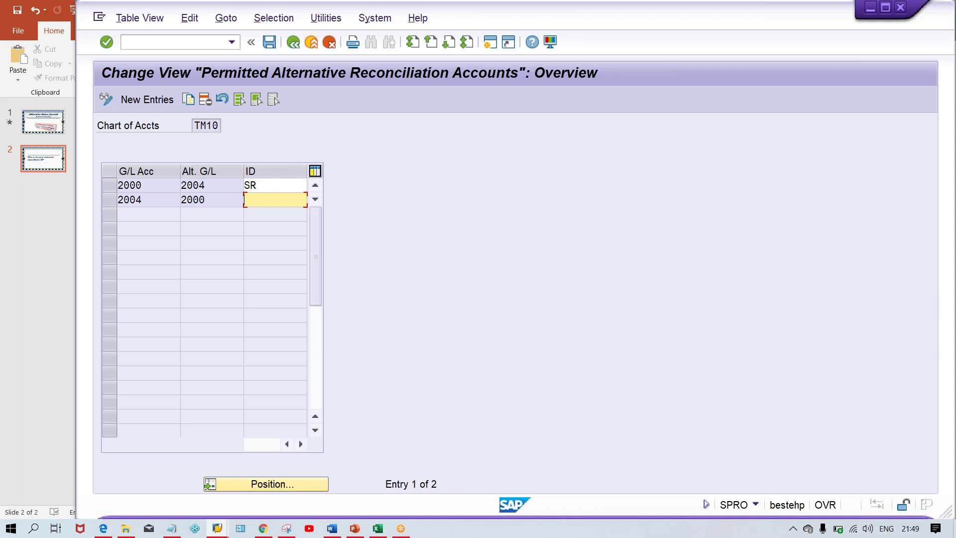
- Set the ID of the pair G/L account 2004 with alternative account 2000 to MN and save the entries with the customizing request
double_click(182, 199)
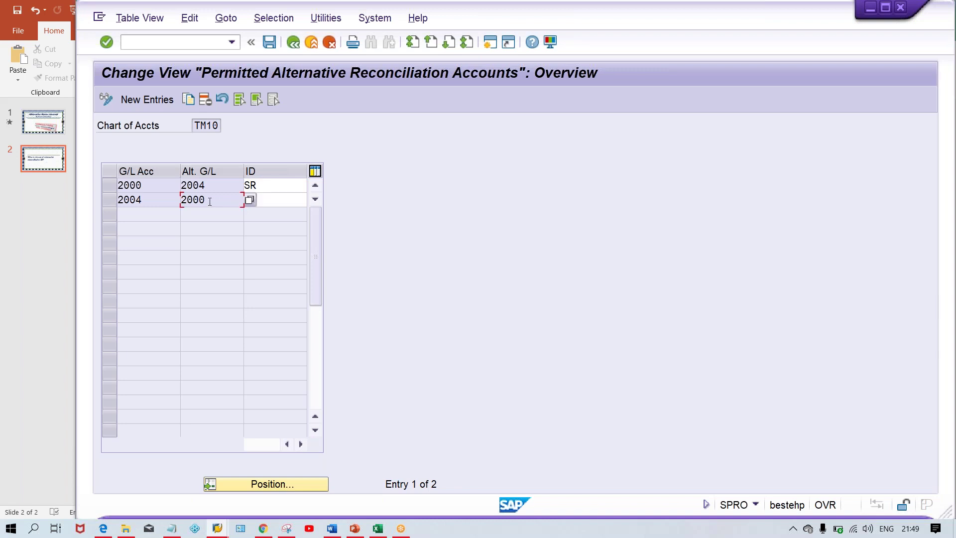
left_click(283, 199)
type("MN")
key("ctrl+s")
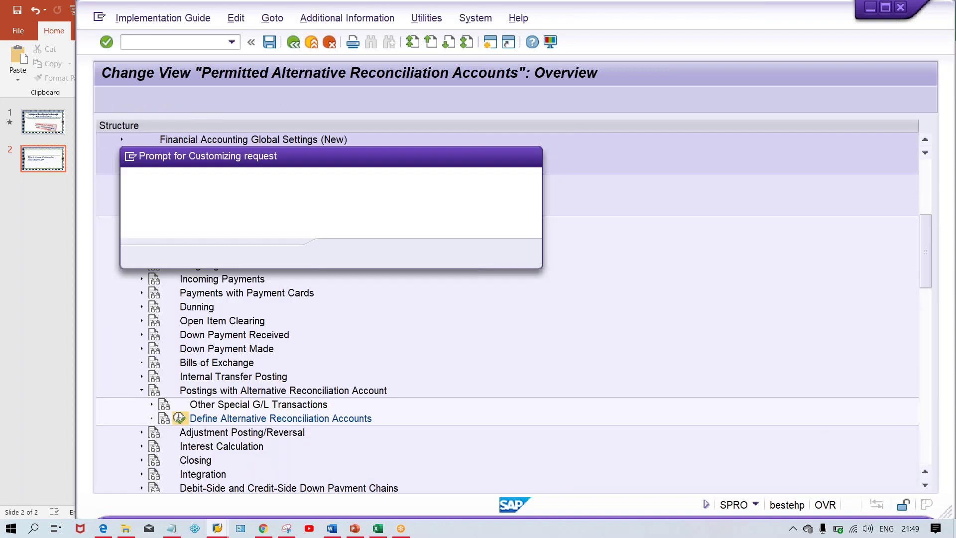
key("Return")
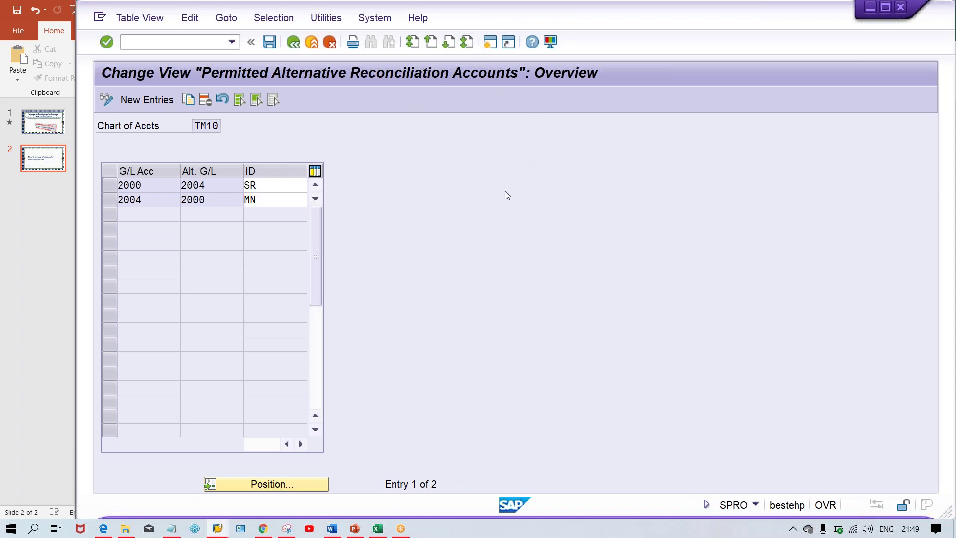
- Open another SAP session and start the vendor invoice transaction FB60
key("alt+Tab")
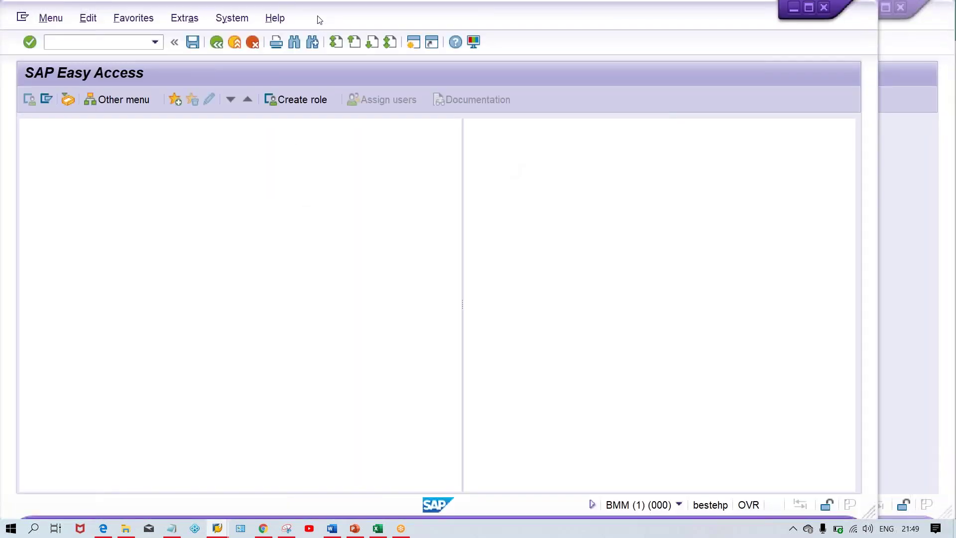
left_click_drag(329, 19, 401, 22)
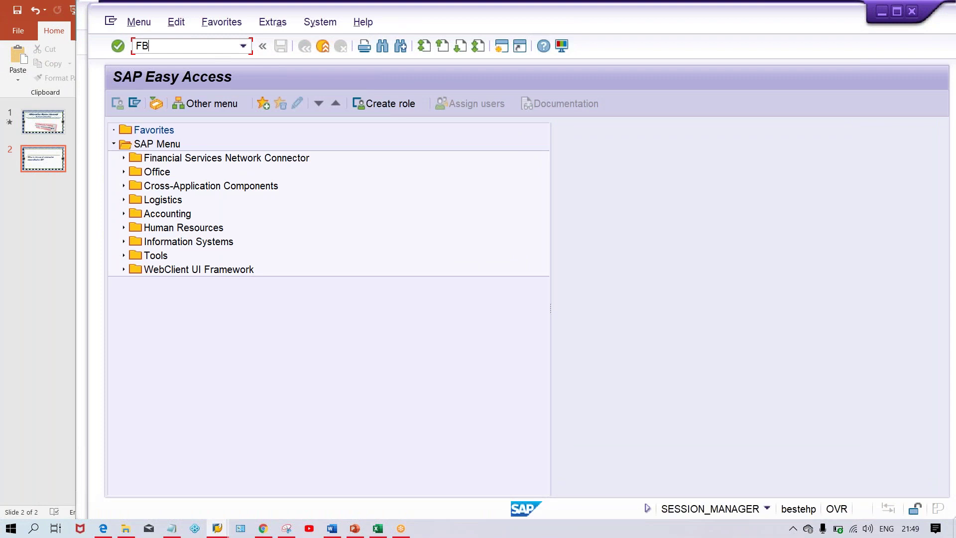
key("Return")
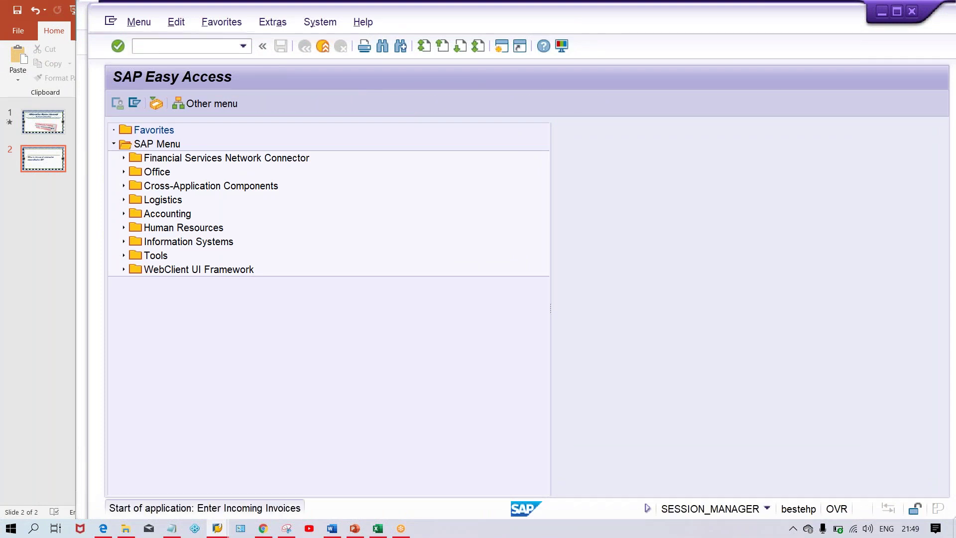
- Fill in the invoice header for company code TM10 with vendor 1026, invoice date 21.01.2020 and amount 3000 INR
left_click(239, 172)
left_click(243, 192)
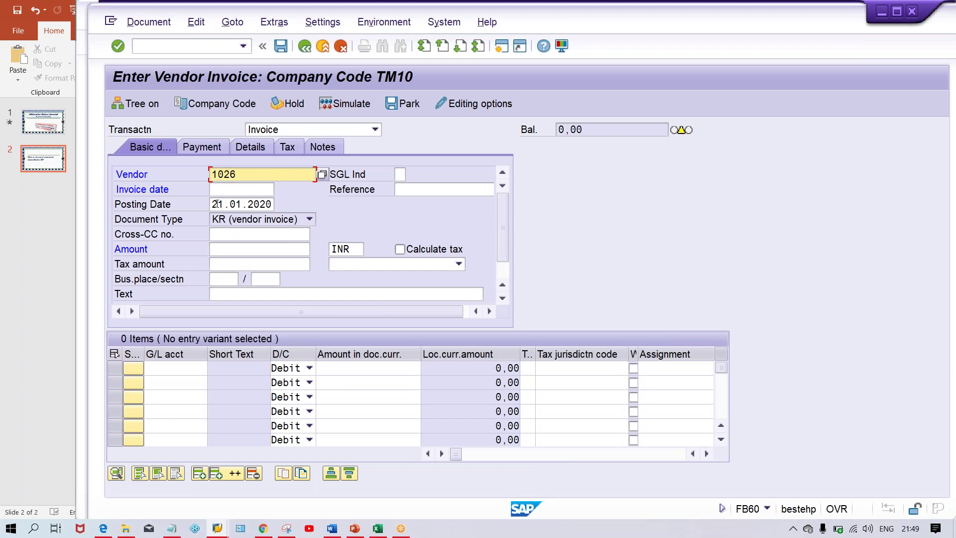
left_click(211, 103)
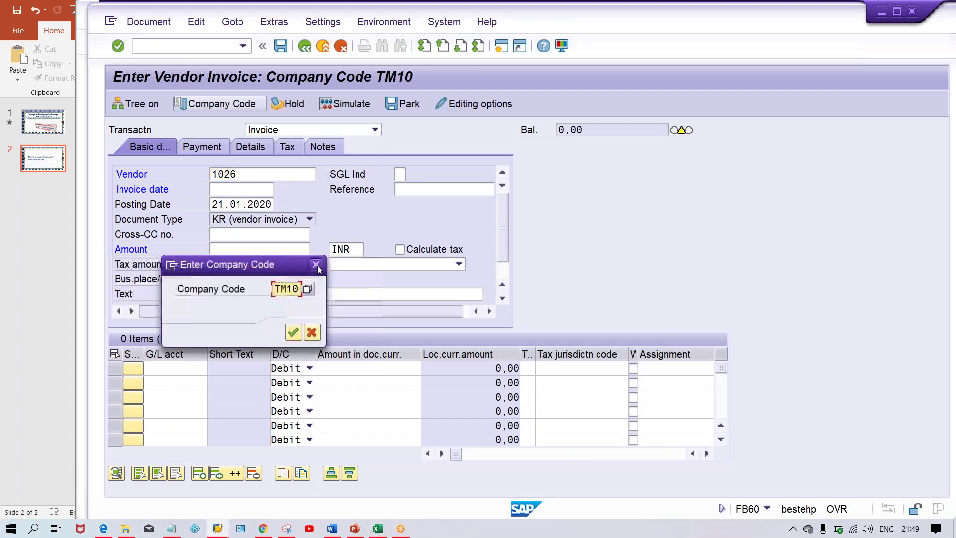
left_click(293, 332)
left_click(223, 190)
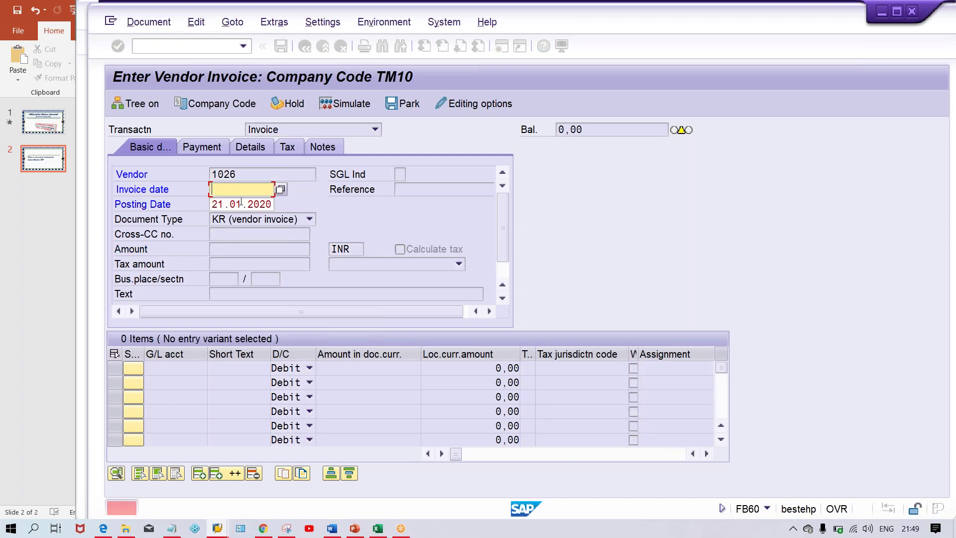
left_click(239, 202)
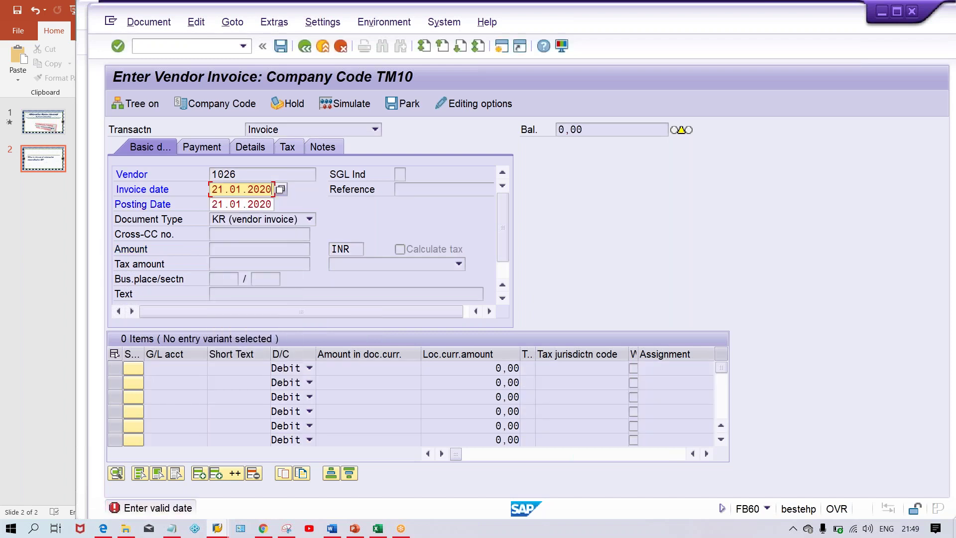
left_click(217, 250)
type("3000")
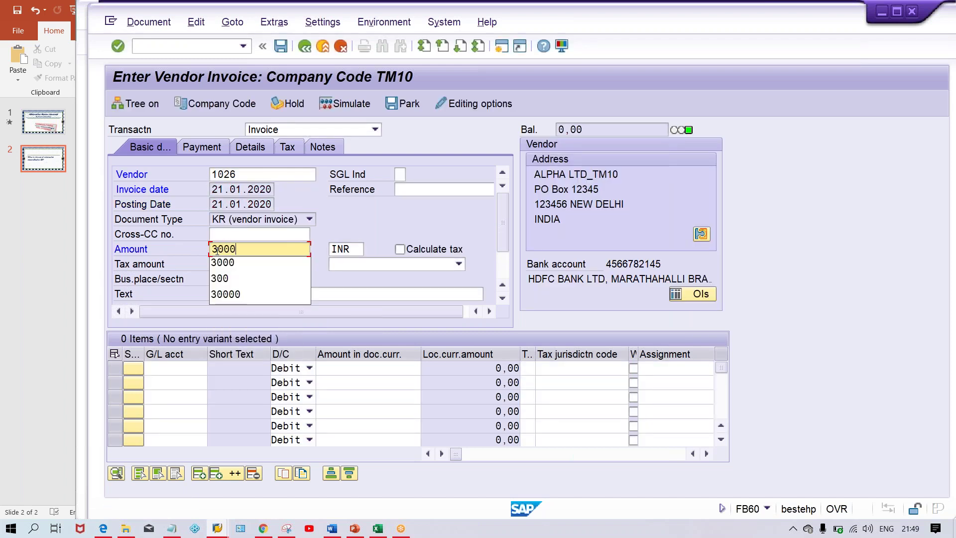
key("Return")
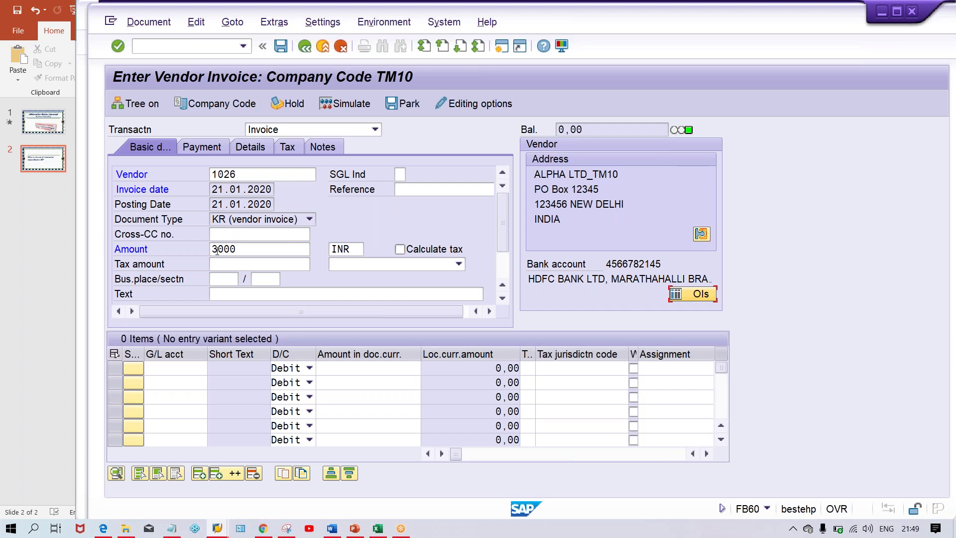
- Add a debit line item of 3000 to G/L account 4000 in the invoice
left_click(174, 380)
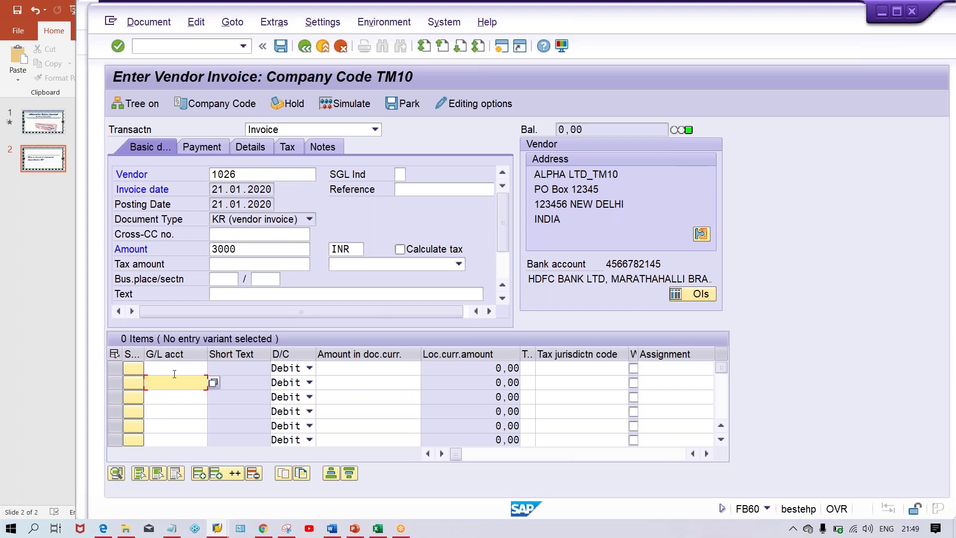
left_click(174, 368)
type("4000")
key("Tab")
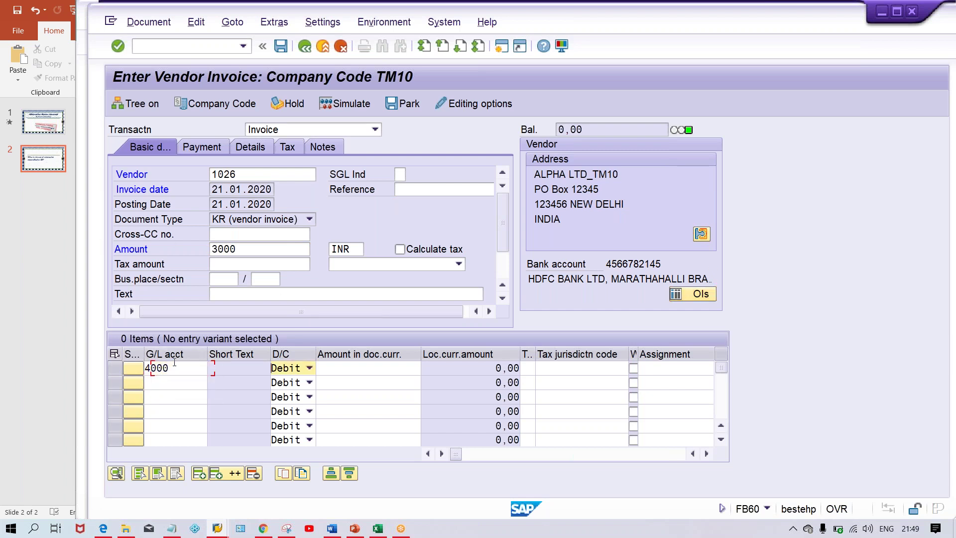
key("Tab")
type("3000")
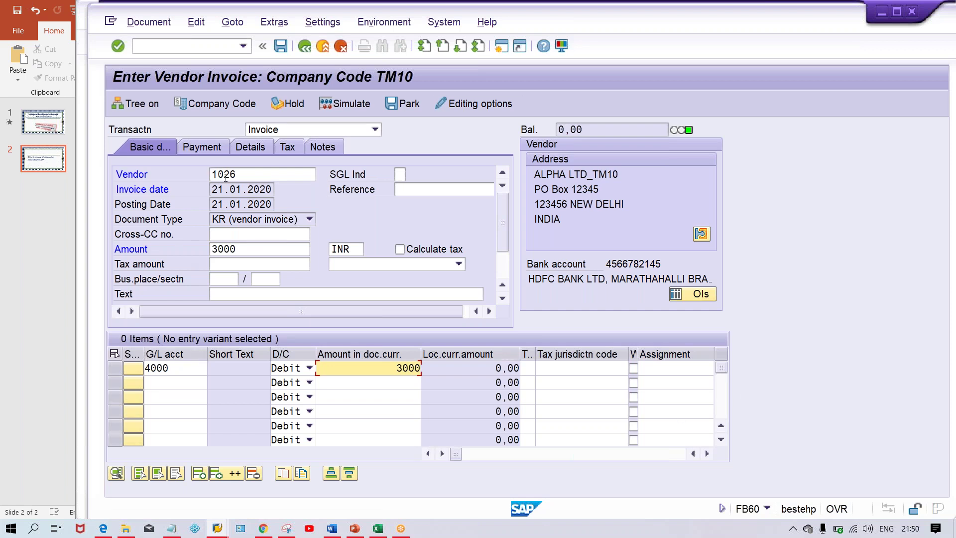
- Confirm the invoice entries and show the invoice details containing the vendor's reconciliation account
left_click_drag(240, 175, 184, 173)
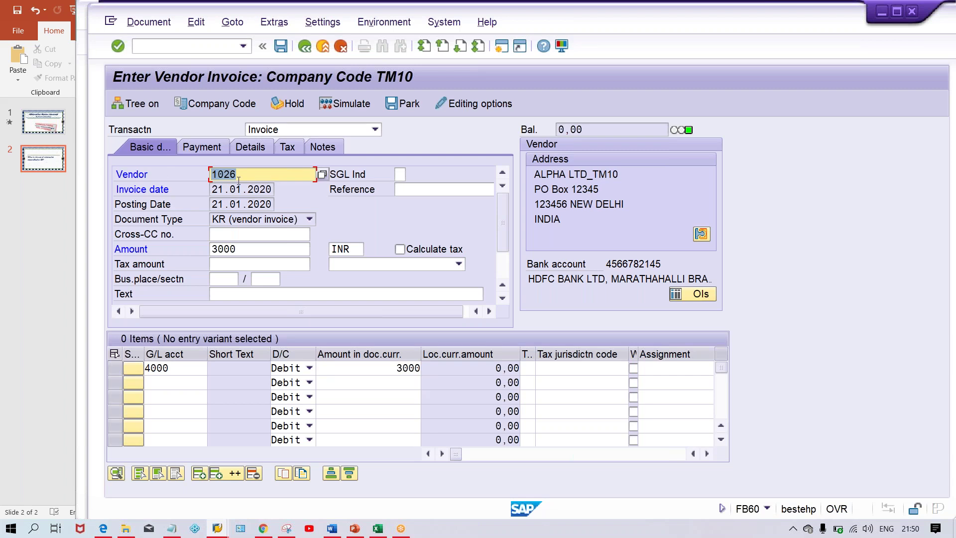
key("Return")
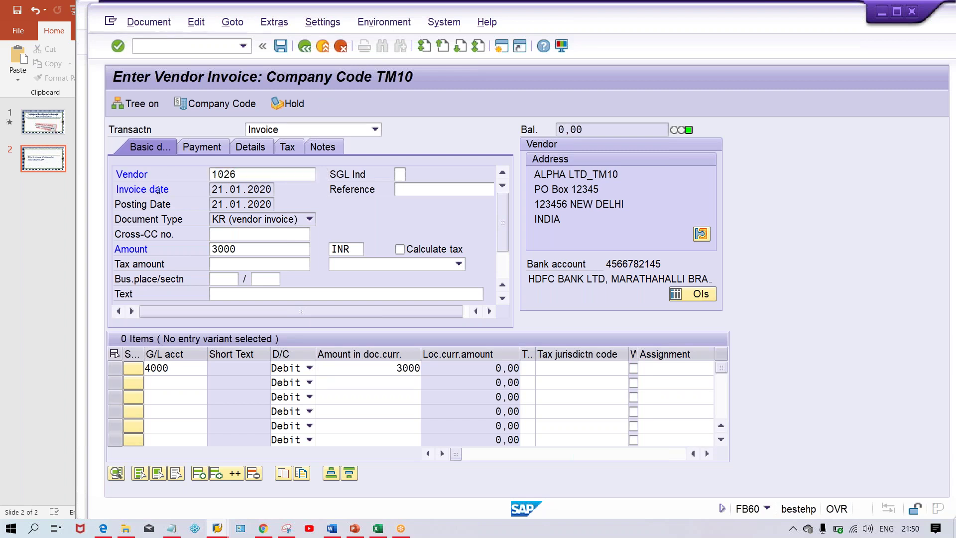
left_click(252, 147)
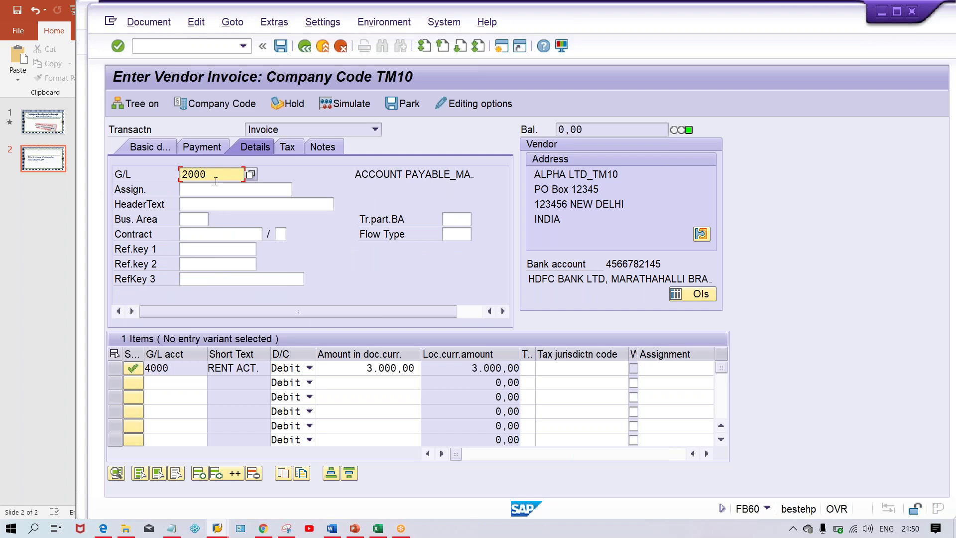
- Change the reconciliation G/L account in the invoice details to 2004
left_click_drag(227, 175, 96, 178)
left_click_drag(226, 174, 167, 179)
left_click(206, 175)
left_click(229, 174)
key("BackSpace")
key("BackSpace")
key("BackSpace")
key("BackSpace")
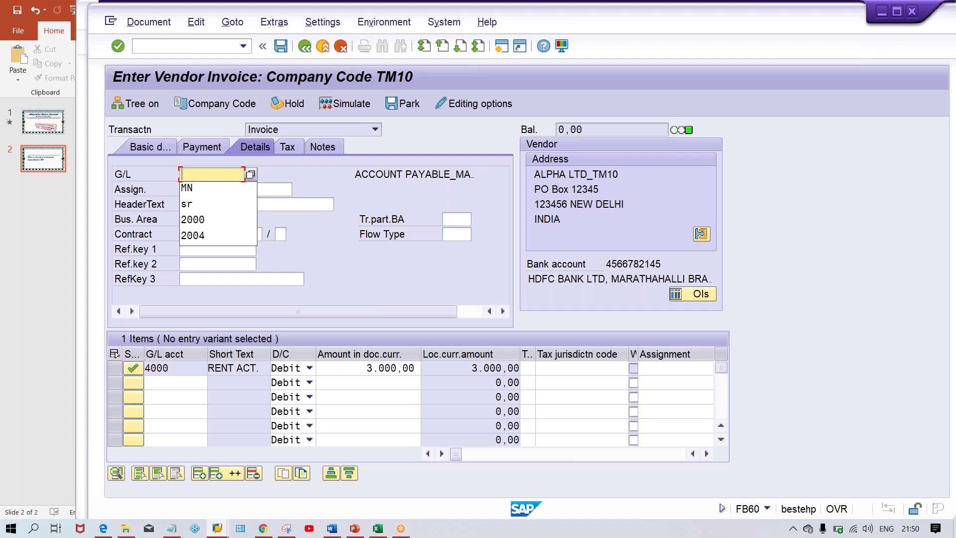
type("2004")
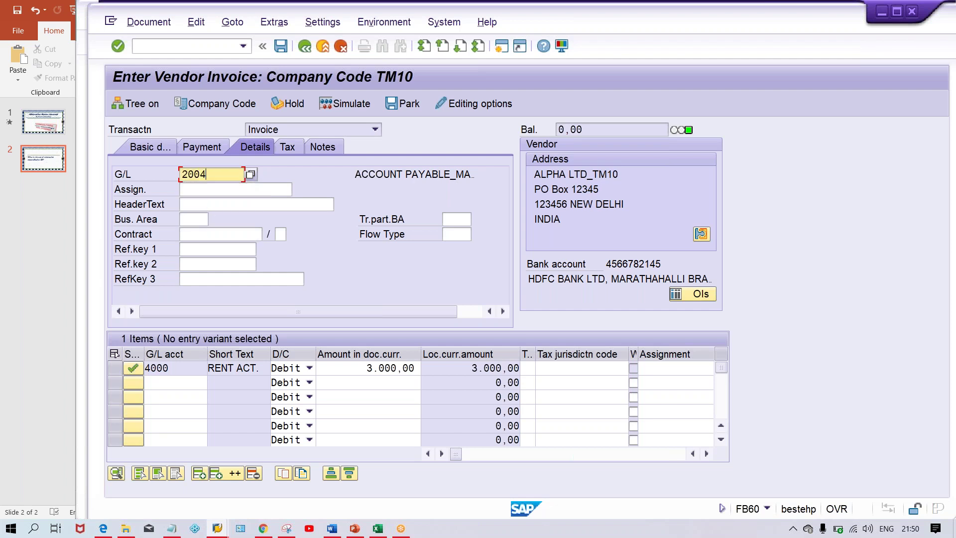
key("Return")
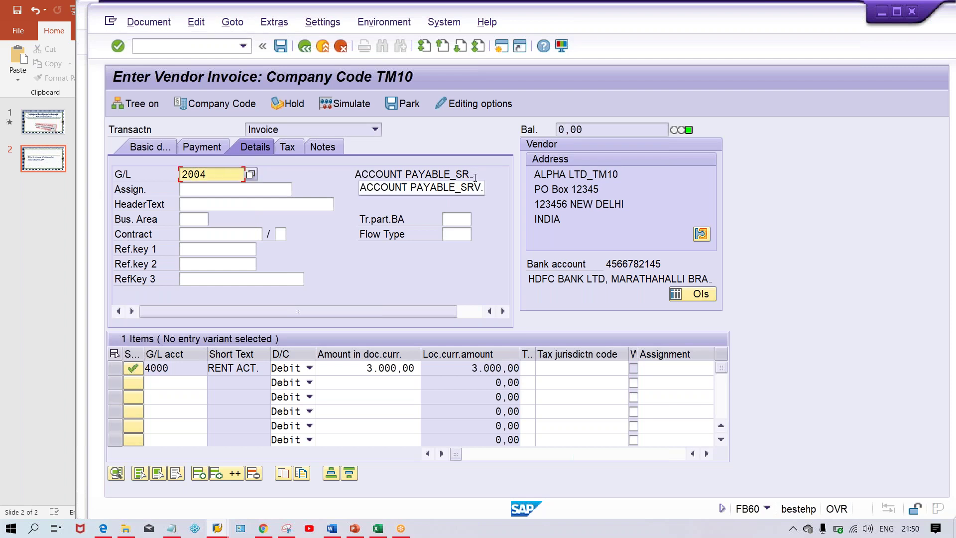
- Enter the alternative account's short ID SR, instead of the number, as the reconciliation G/L account in the invoice details
left_click_drag(222, 174, 182, 175)
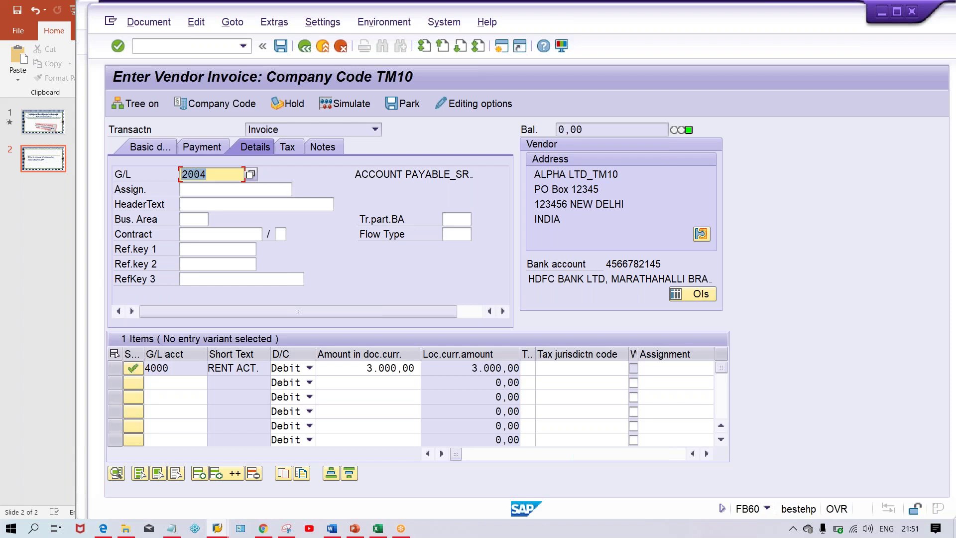
type("SR")
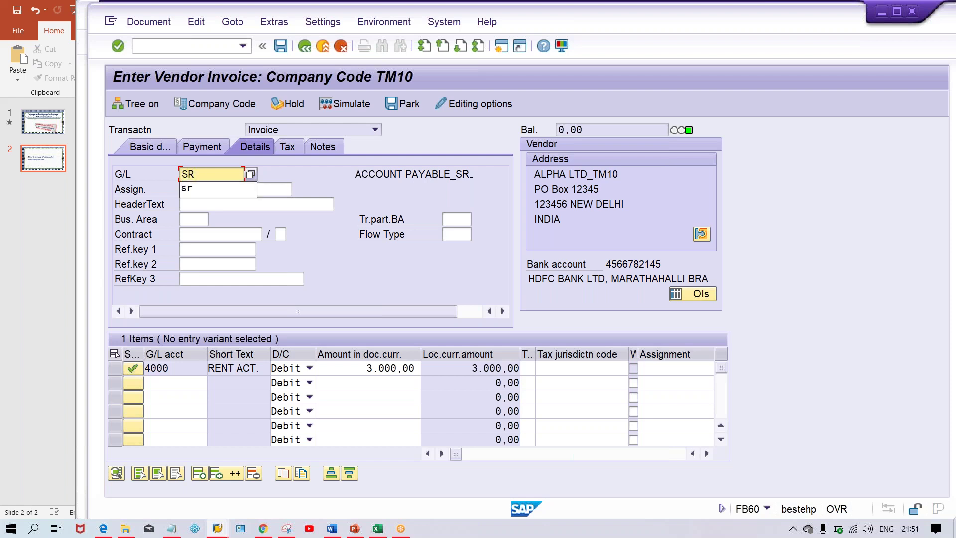
key("Return")
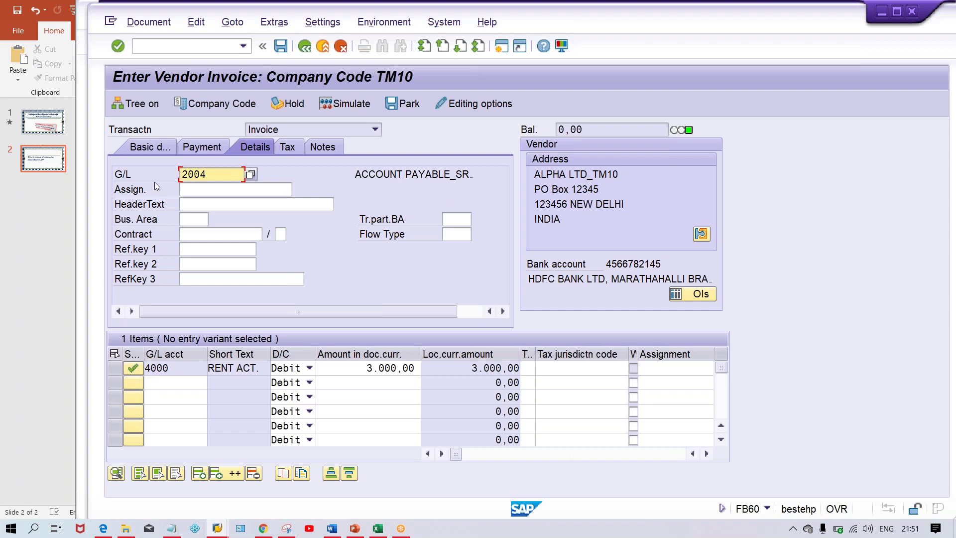
left_click_drag(206, 174, 136, 171)
type("SR")
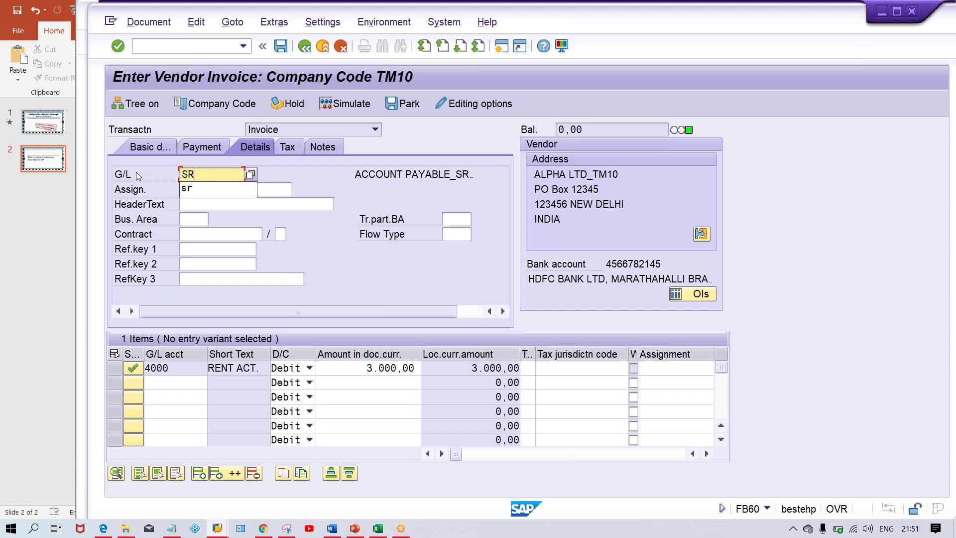
key("Return")
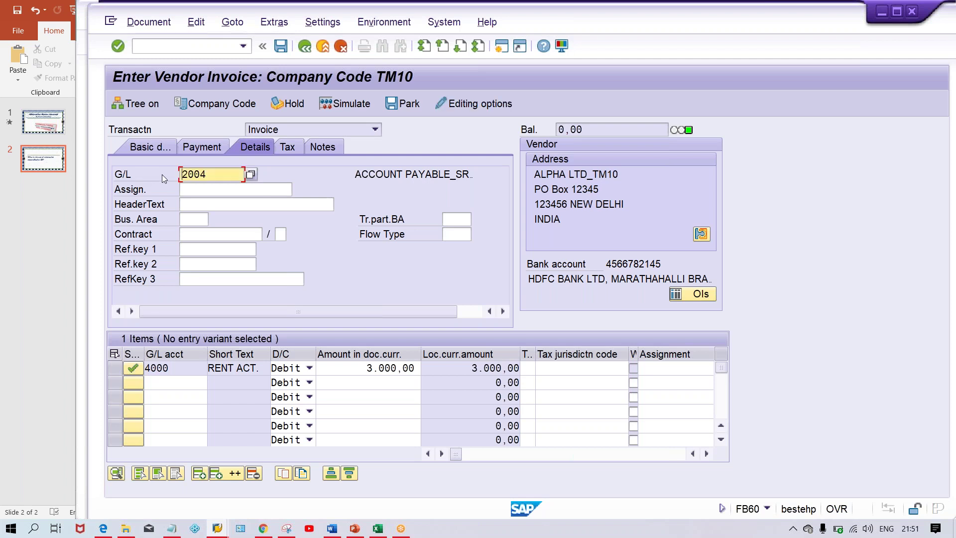
- Try the ID MN as the invoice's reconciliation account and check it against the permitted alternative accounts for TM10
left_click_drag(216, 174, 77, 167)
type("MN")
key("Return")
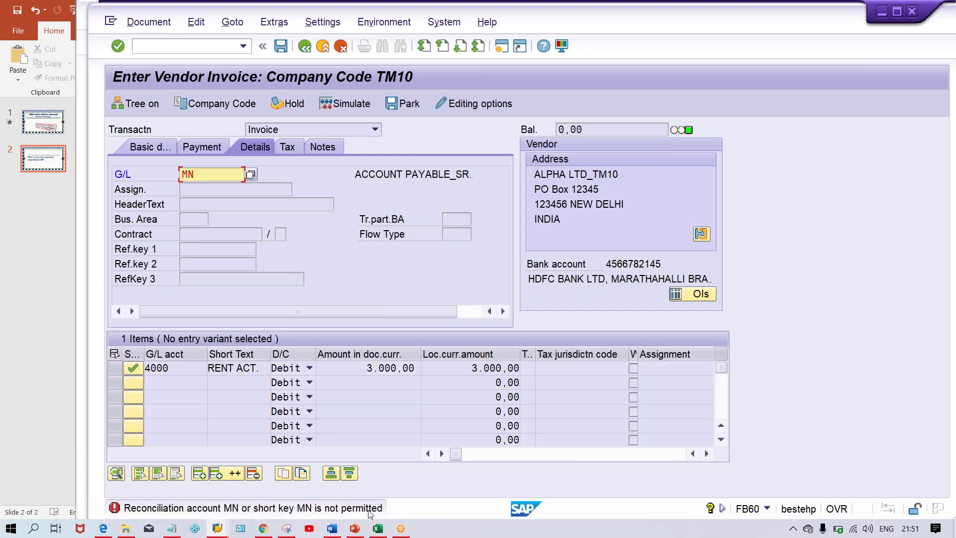
key("alt+Tab")
left_click(265, 197)
key("alt+Tab")
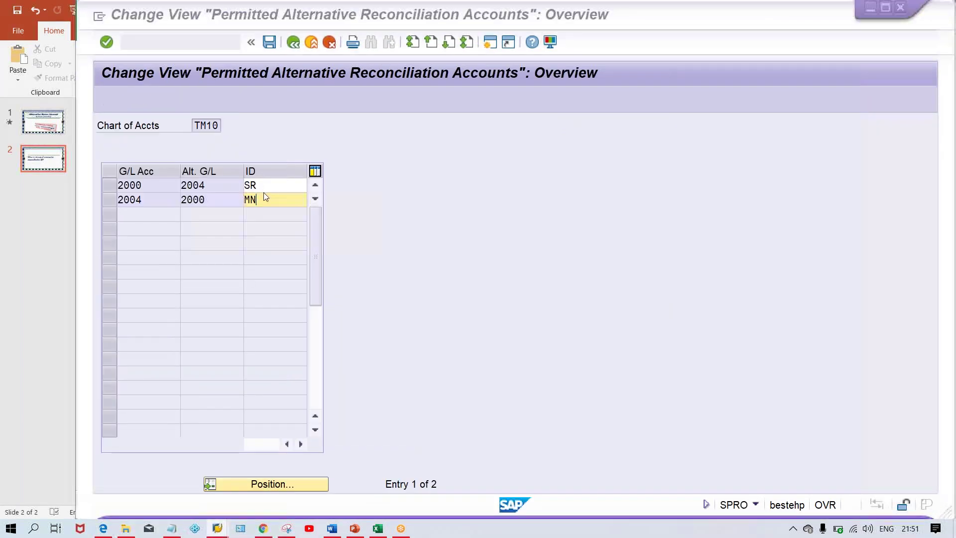
- Enter SR as the reconciliation G/L account and post the vendor invoice
left_click(208, 173)
left_click_drag(208, 173, 104, 160)
type("2004")
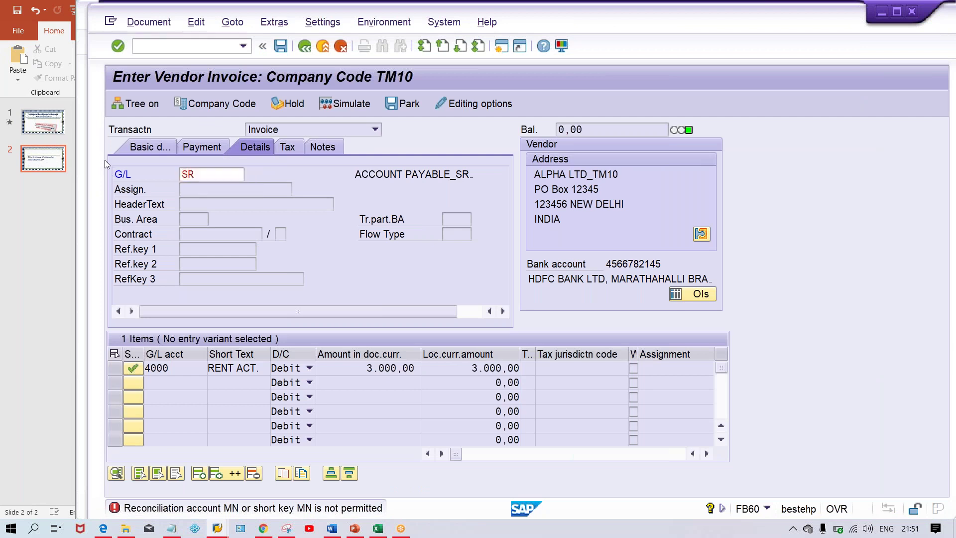
key("Return")
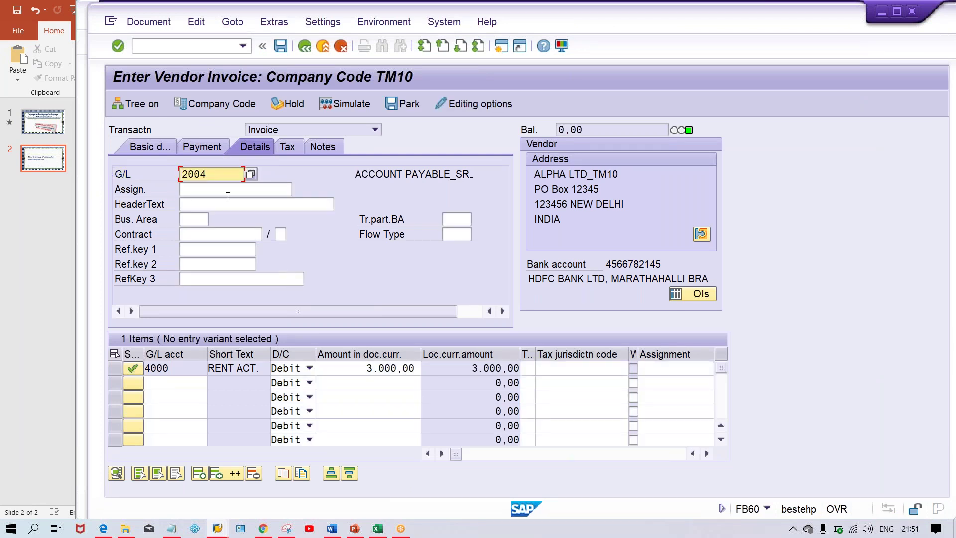
key("ctrl+s")
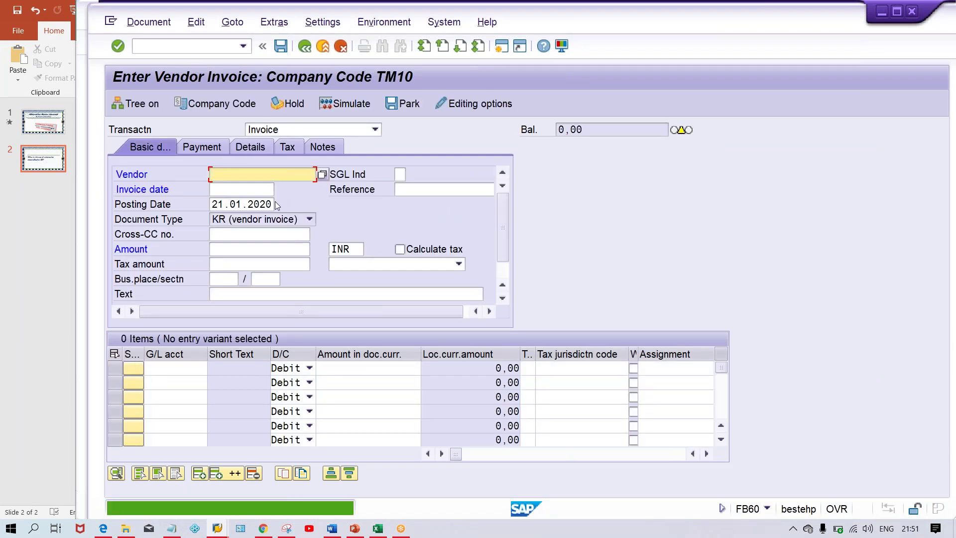
- Fill in a new invoice header for vendor BETA LTD_TM10 with invoice date 21.01.2020 and amount 3000 INR
key("BackSpace")
left_click(259, 205)
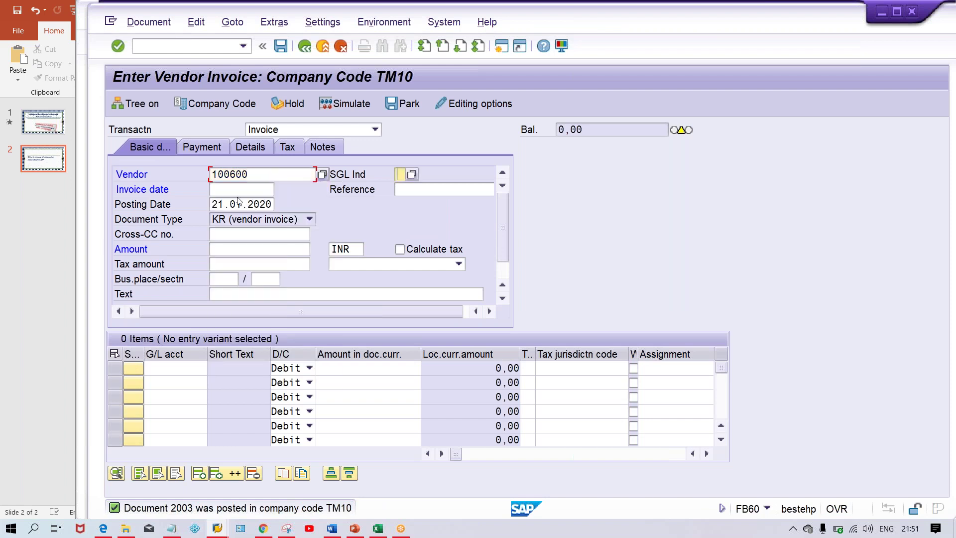
key("Tab")
key("BackSpace")
left_click(239, 203)
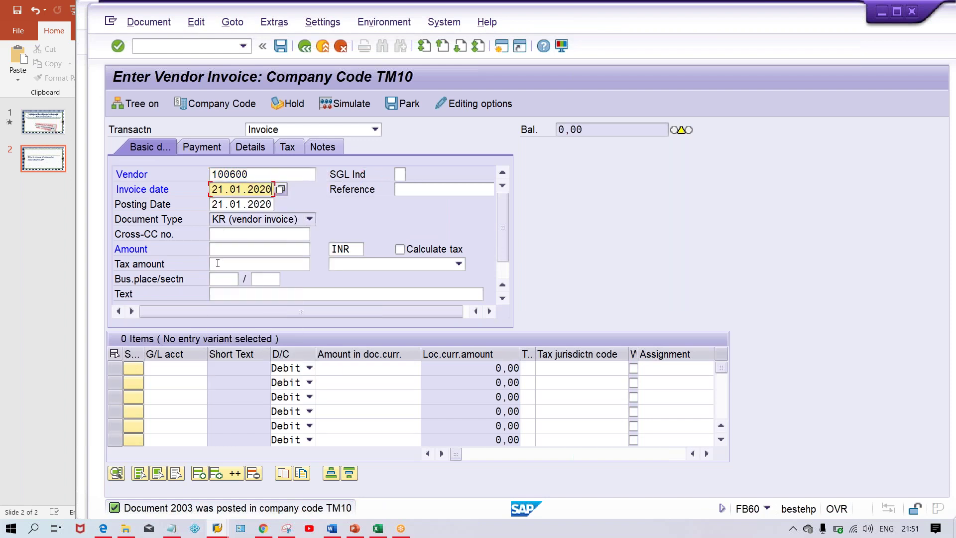
left_click(239, 248)
key("BackSpace")
left_click(258, 260)
- Add a debit line item of 3000 to G/L account 4000 and show the new invoice's details
left_click(169, 367)
key("BackSpace")
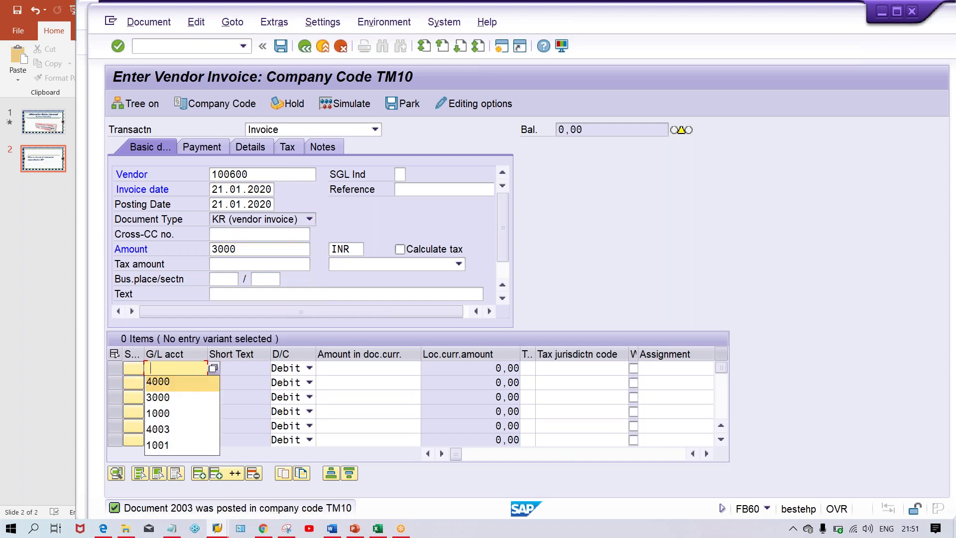
left_click(169, 381)
left_click(392, 367)
key("BackSpace")
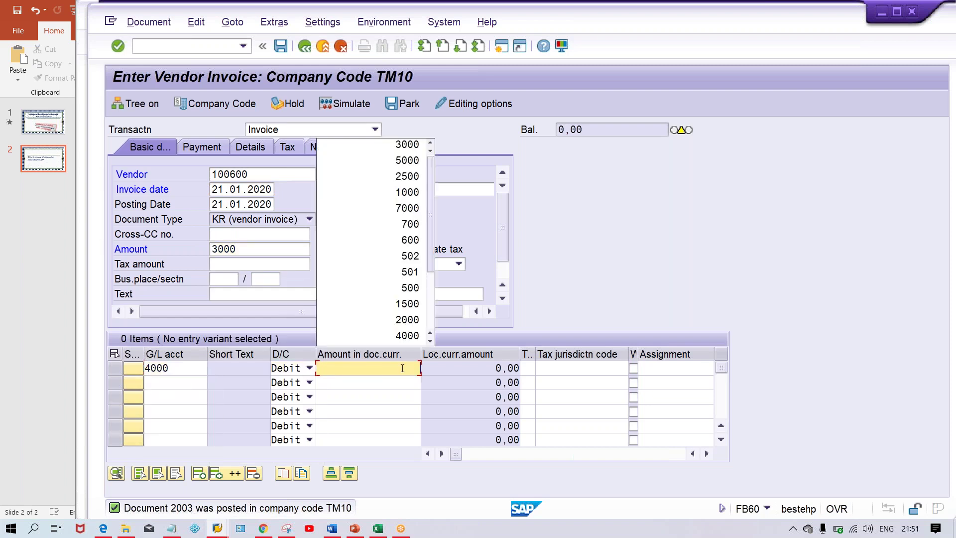
left_click(399, 145)
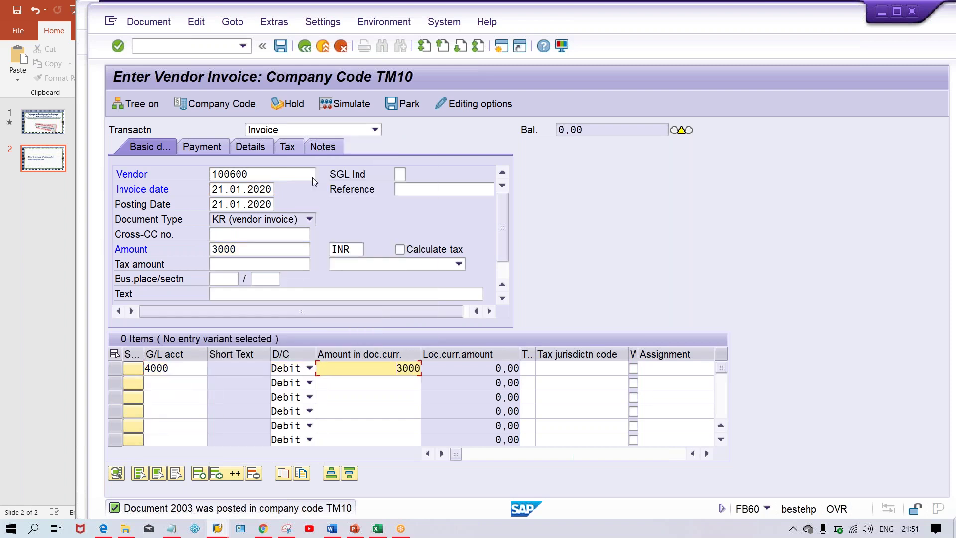
left_click(252, 151)
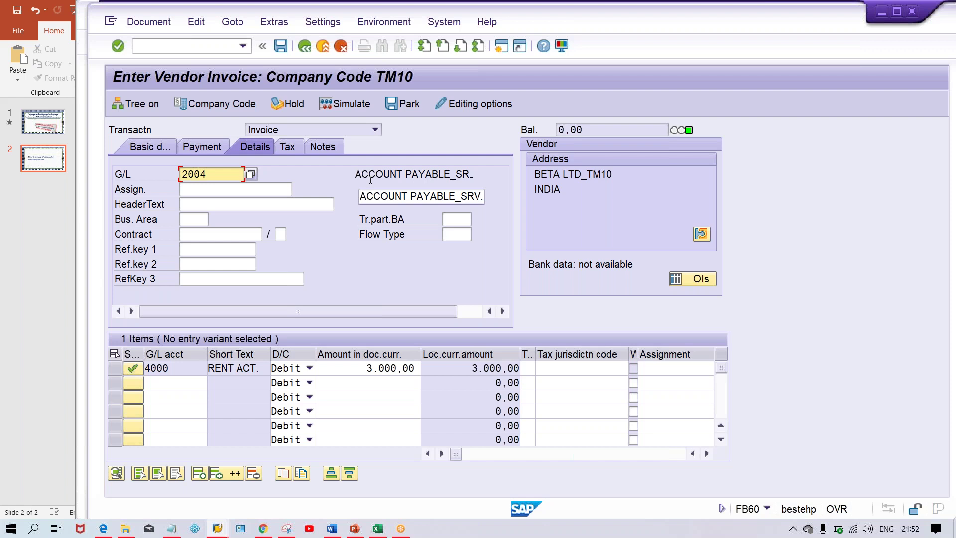
- Change the reconciliation G/L account of the BETA LTD_TM10 invoice to 2000
left_click_drag(207, 174, 181, 174)
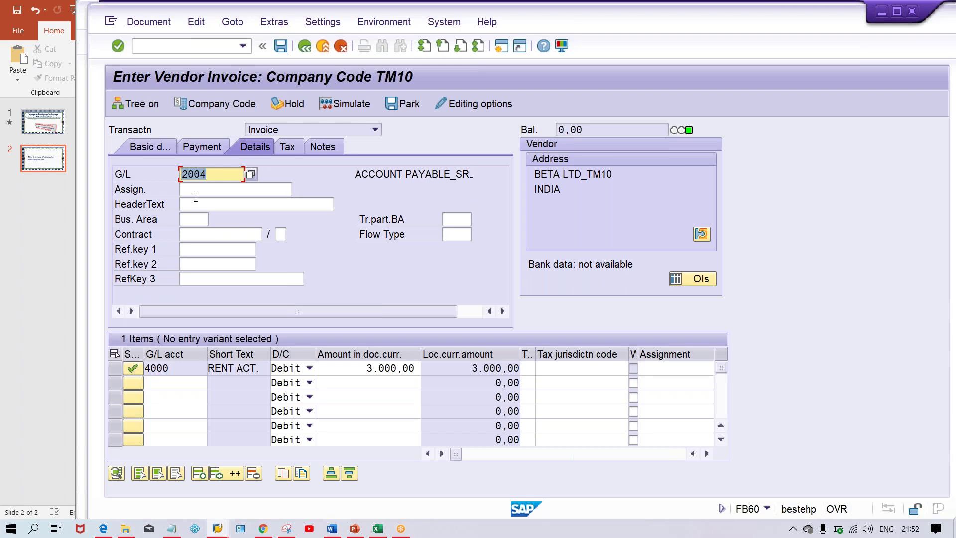
key("BackSpace")
type("2000")
key("Return")
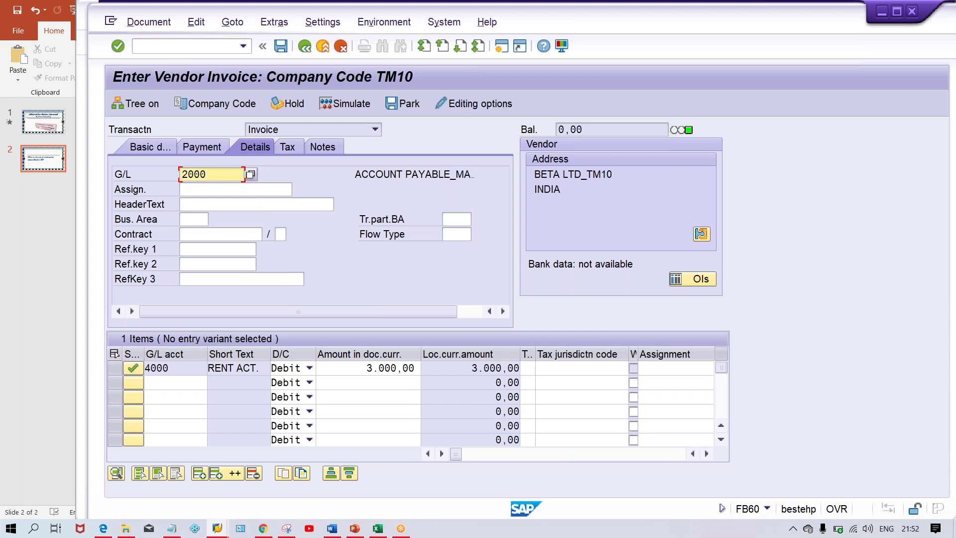
- Enter the short ID MN as the reconciliation G/L account of the BETA LTD_TM10 invoice
key("shift+End")
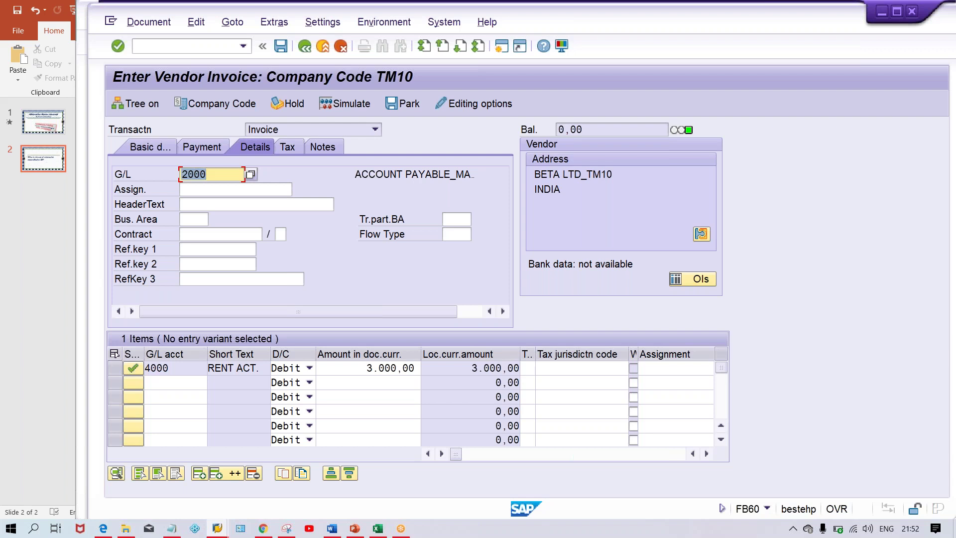
type("MN")
key("Return")
- Compare the invoice's reconciliation account with the G/L, alternative G/L and ID entries in the TM10 permitted alternative accounts
key("alt+Tab")
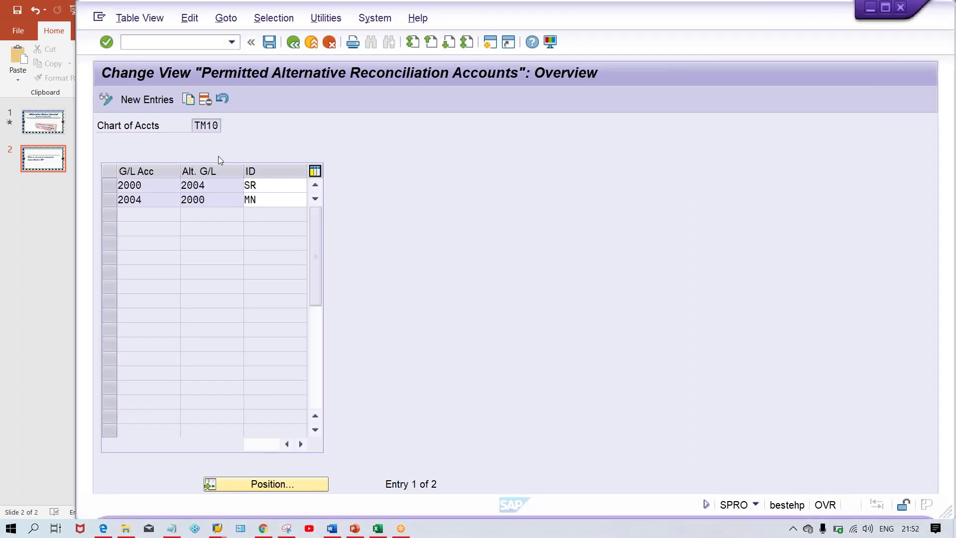
left_click(275, 185)
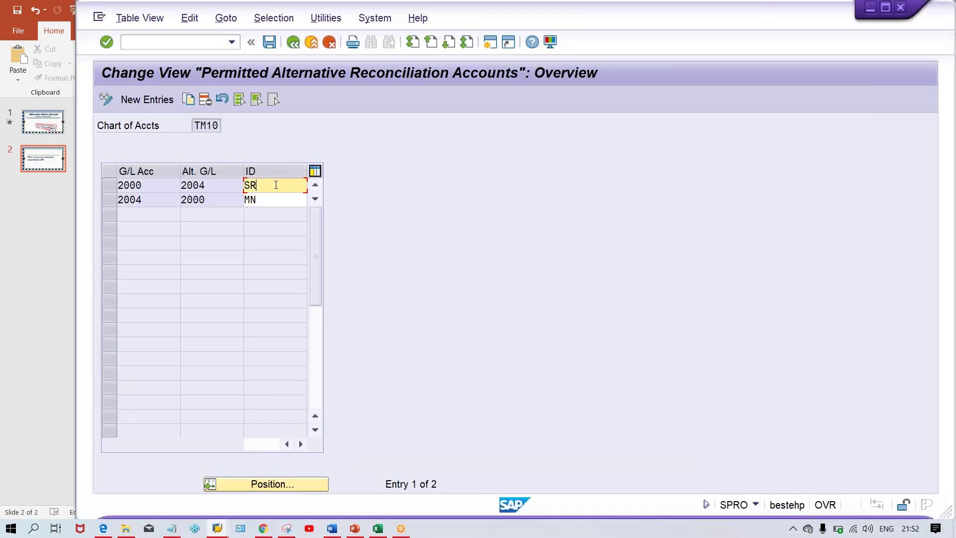
left_click(219, 184)
left_click(278, 186)
left_click(271, 198)
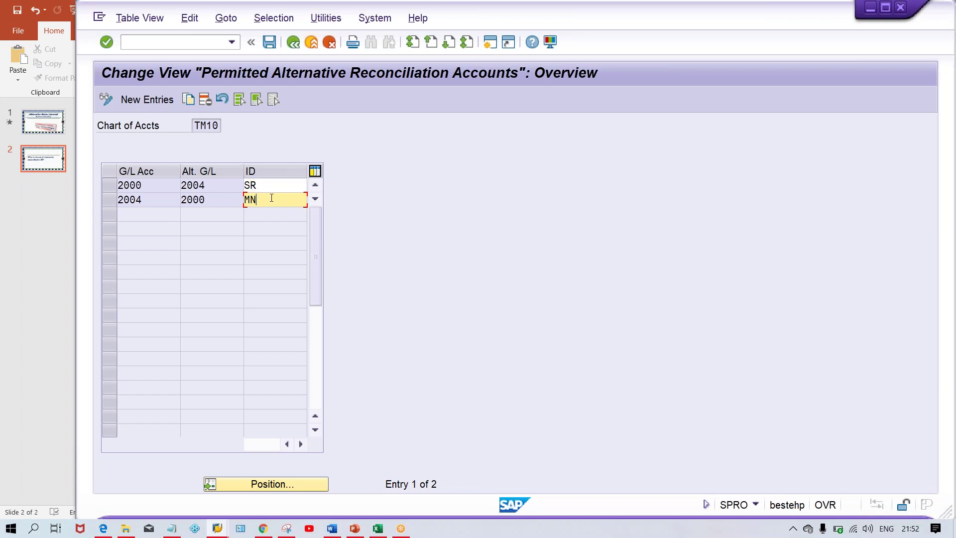
key("alt+Tab")
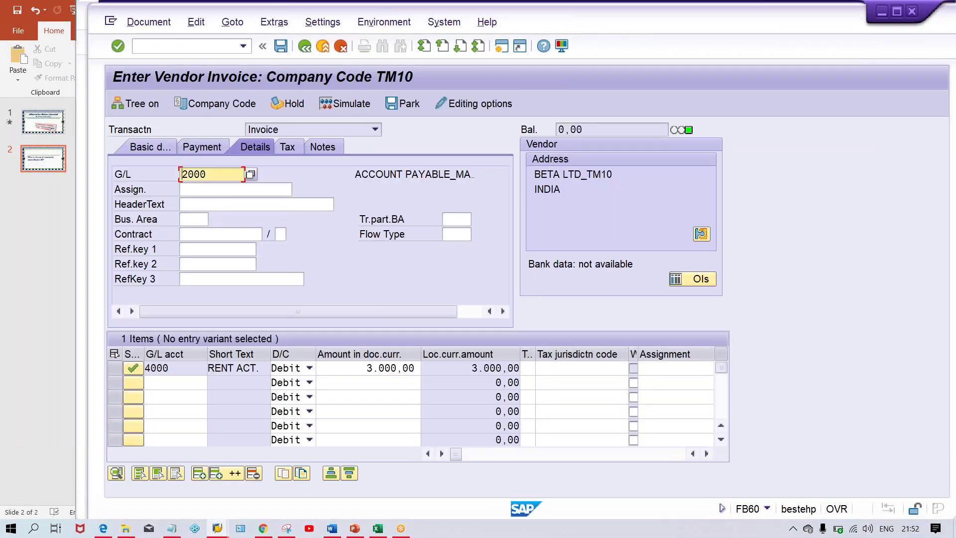
double_click(191, 171)
key("alt+Tab")
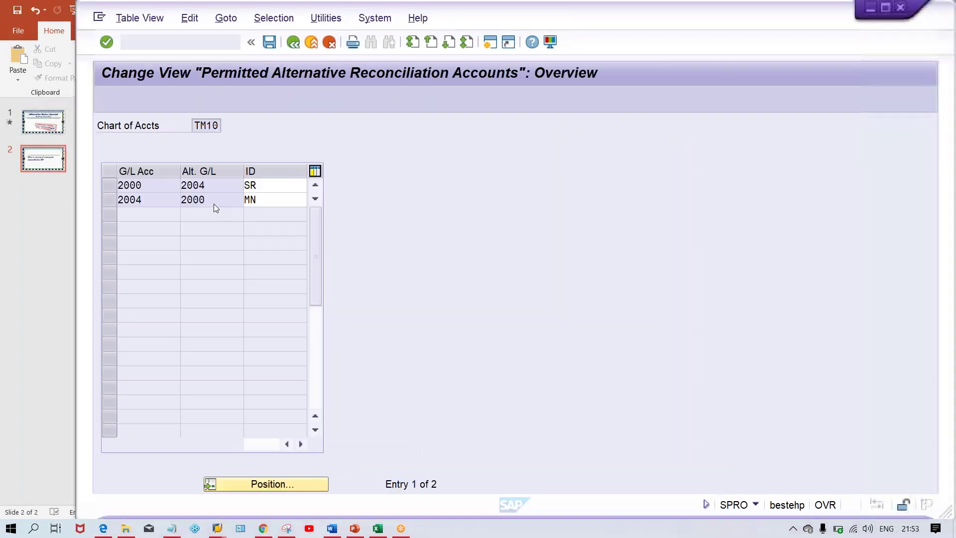
left_click(227, 200)
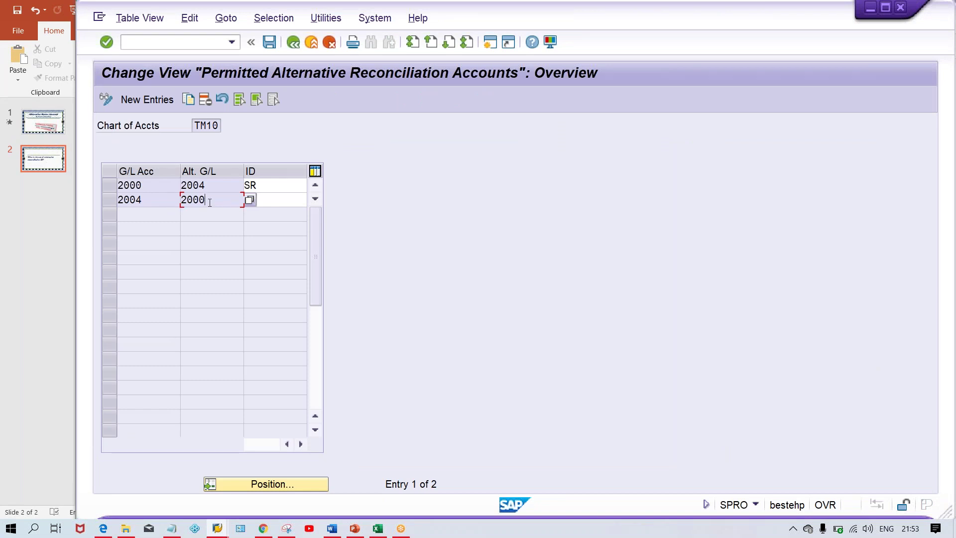
left_click_drag(210, 202, 173, 197)
left_click_drag(160, 186, 92, 186)
left_click_drag(220, 186, 179, 186)
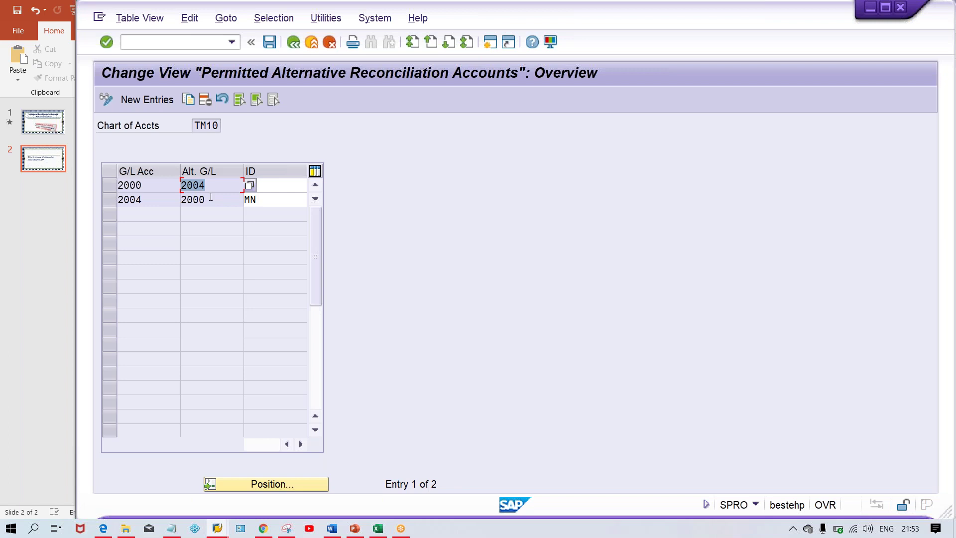
- Switch to the PowerPoint presentation about the use of the alternative reconciliation ID
key("alt+Tab")
key("alt+Tab")
key("alt+Tab")
key("alt+Tab")
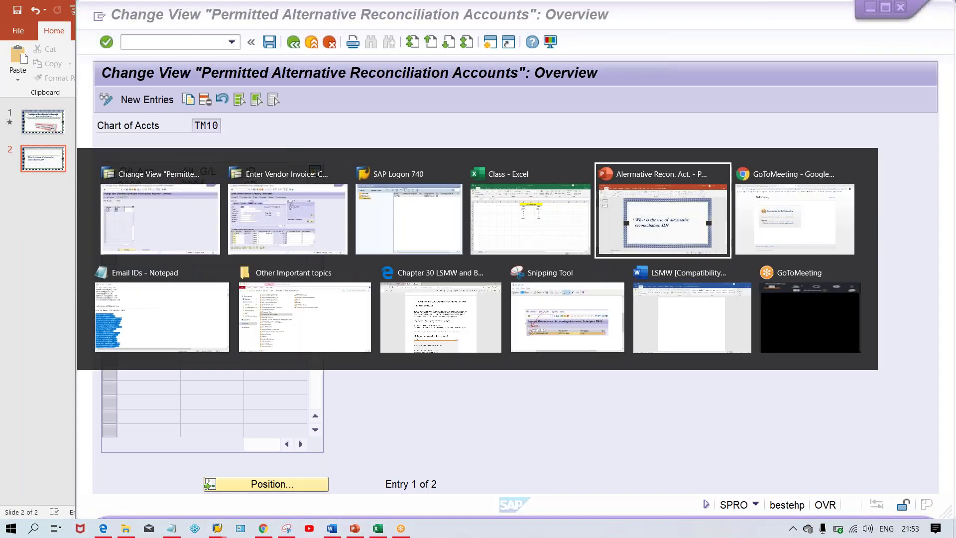